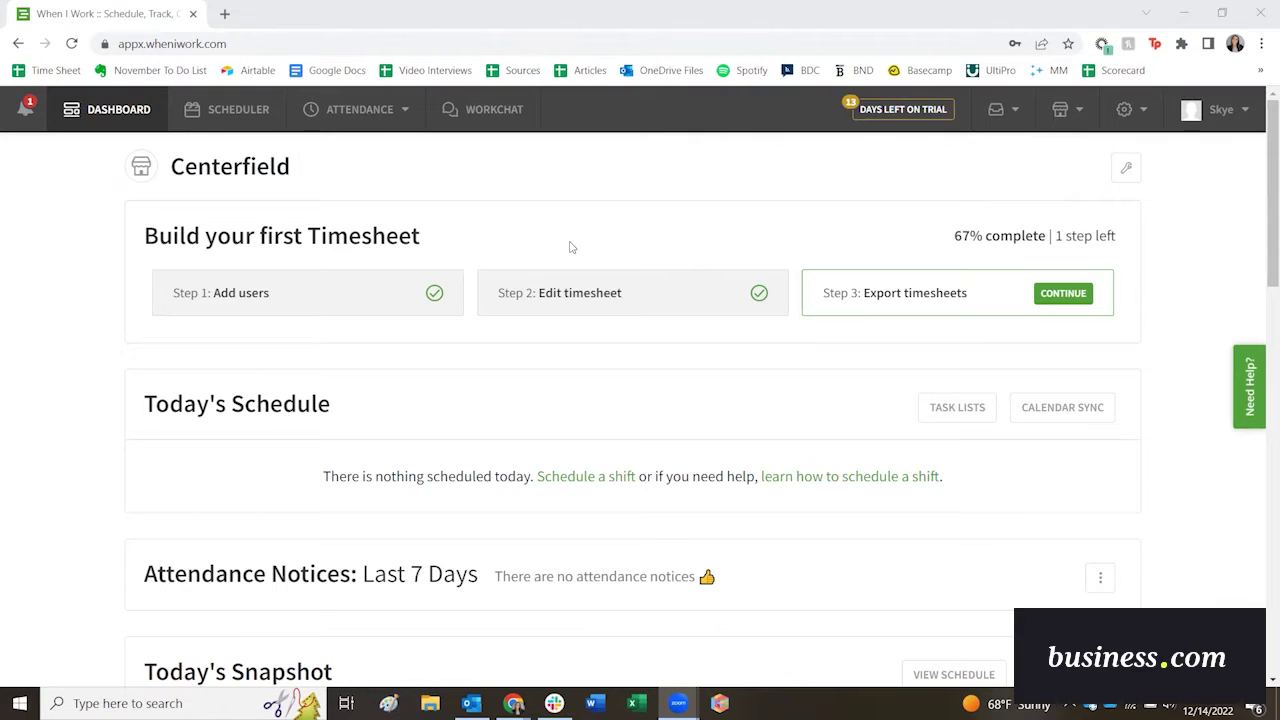
In the scheduler, add a new employee with their first and last name and the Employee role.
click(232, 112)
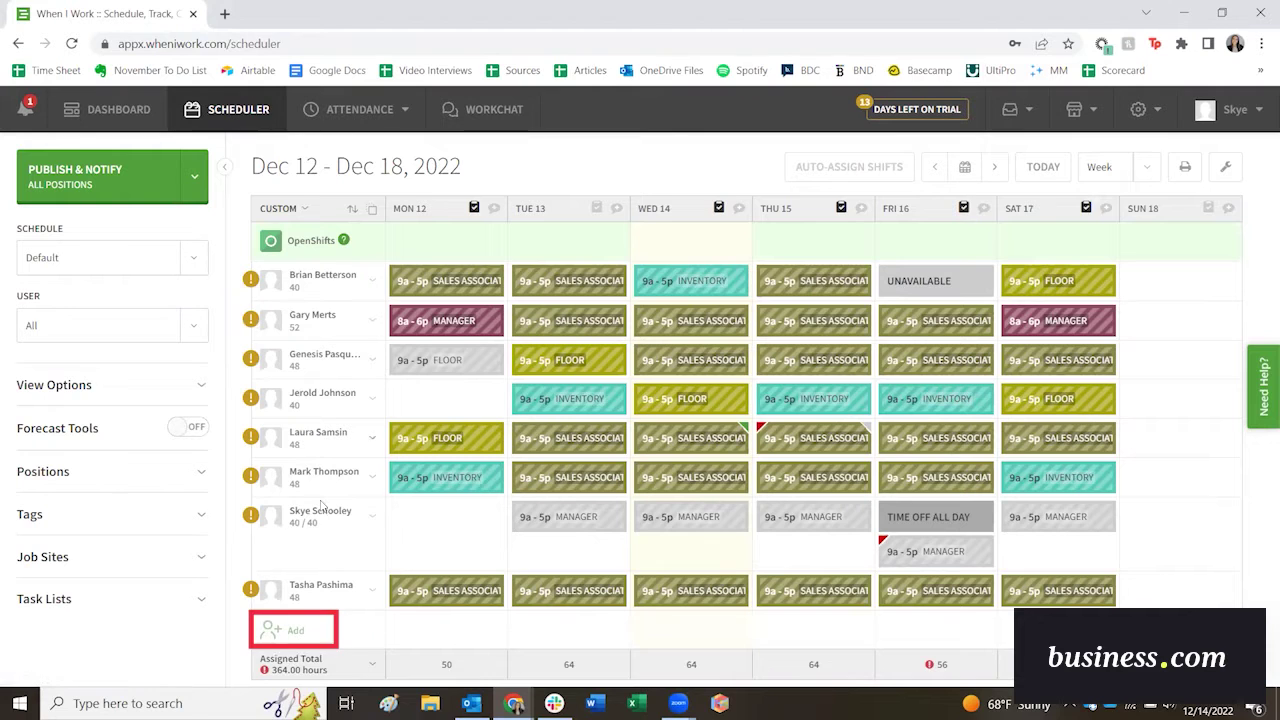
click(298, 636)
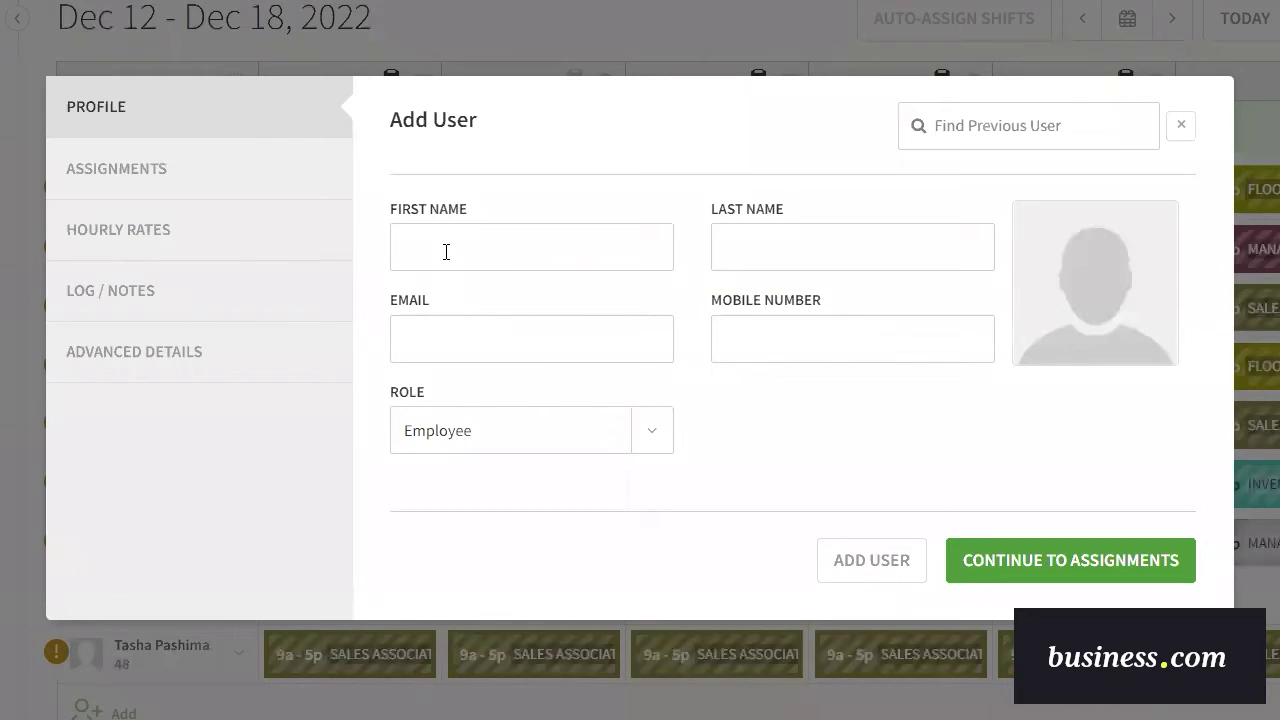
click(446, 252)
key(Tab)
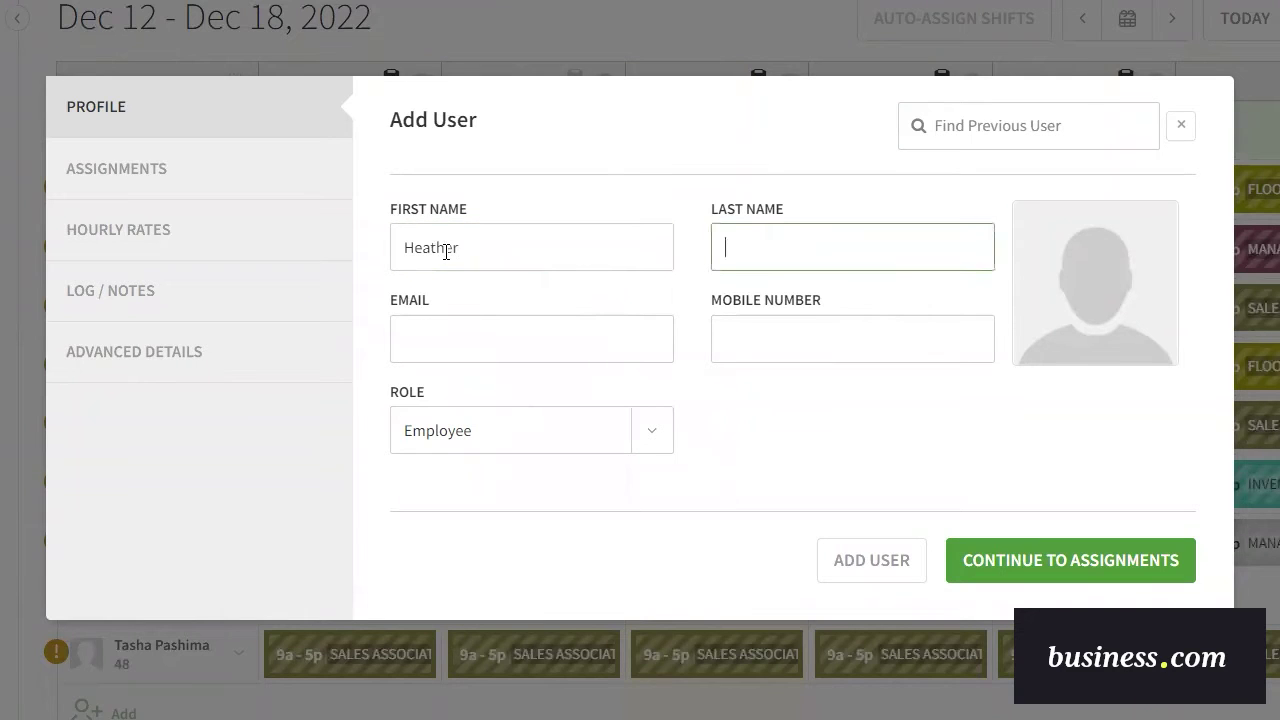
click(652, 436)
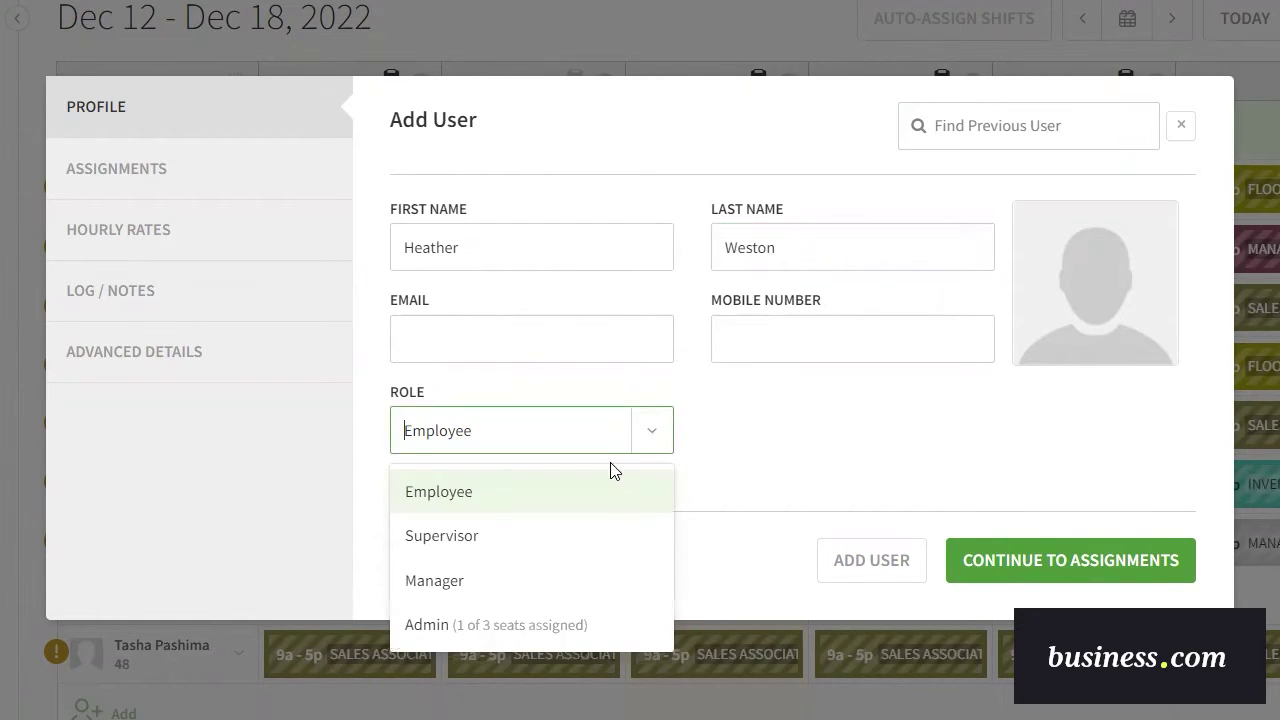
click(490, 491)
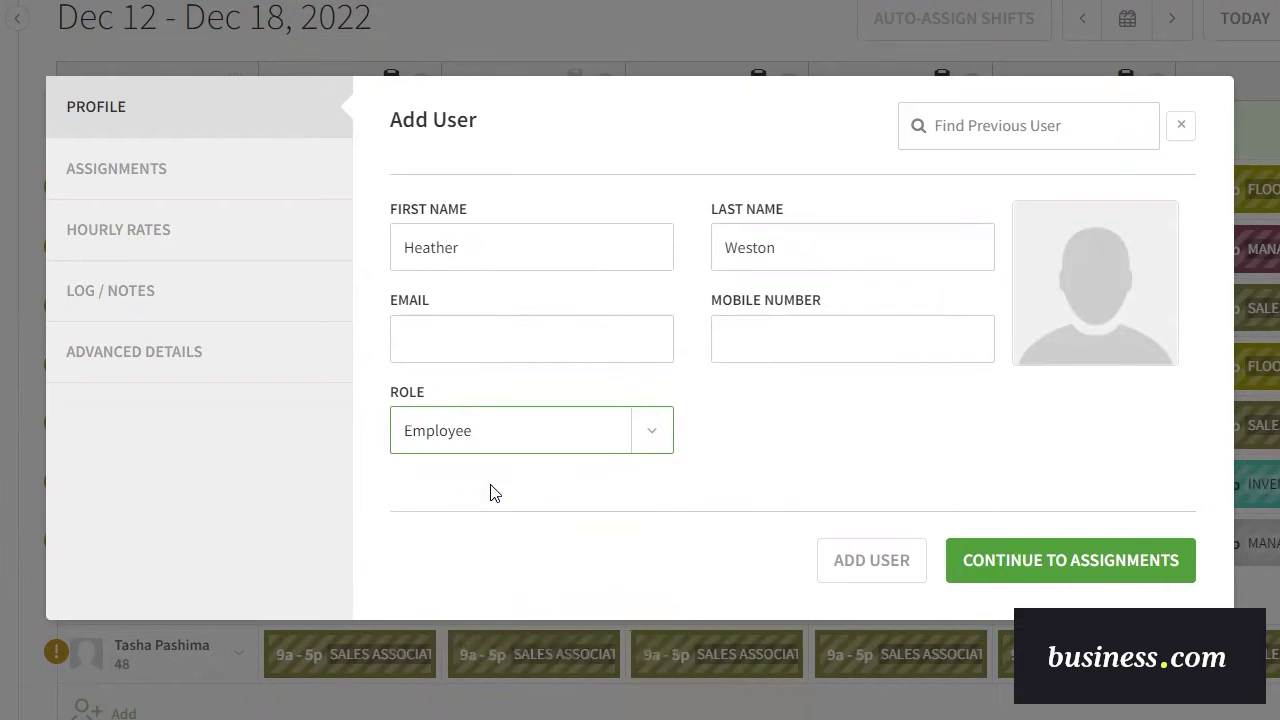
Replace the duplicate Default schedules with a single Default schedule.
click(1076, 568)
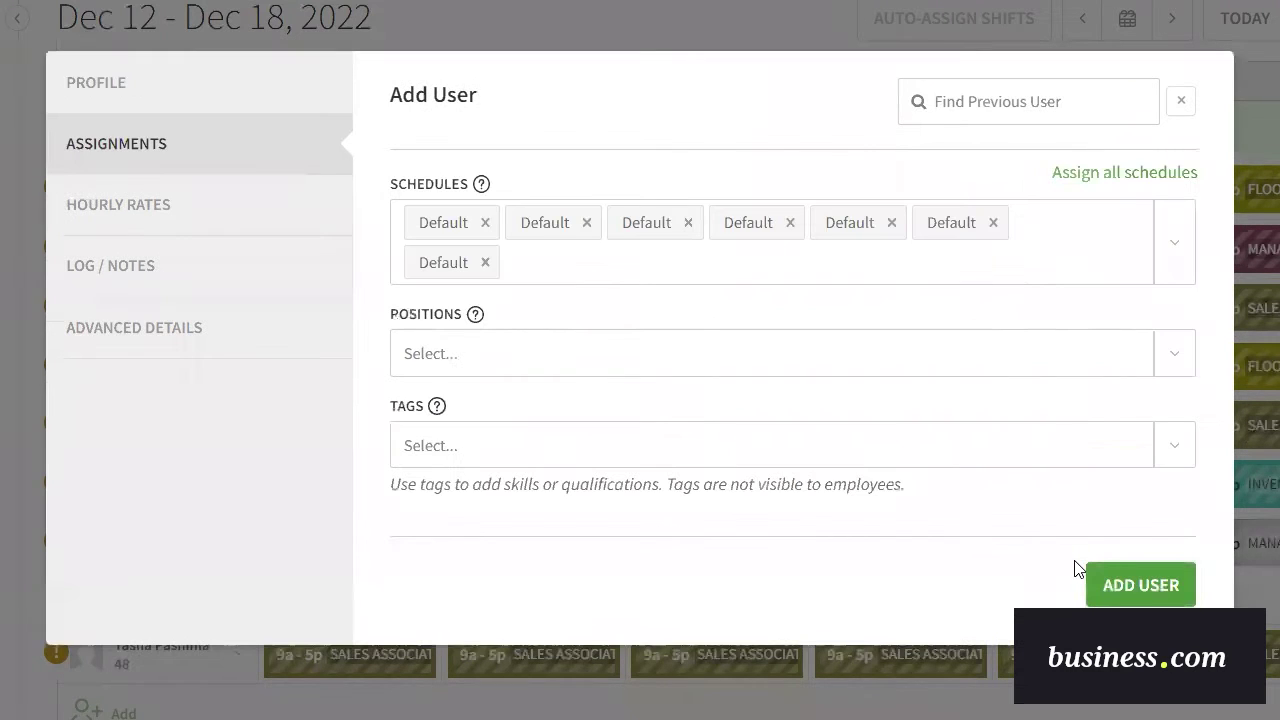
click(1130, 241)
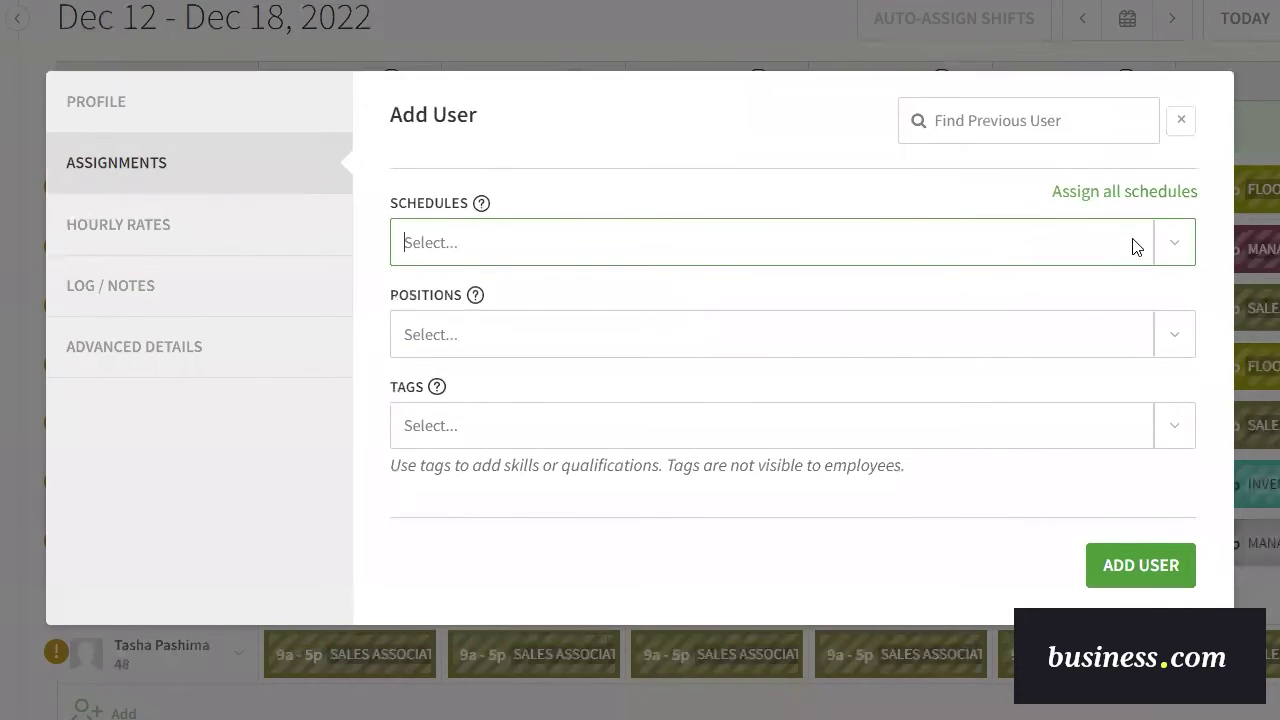
click(440, 245)
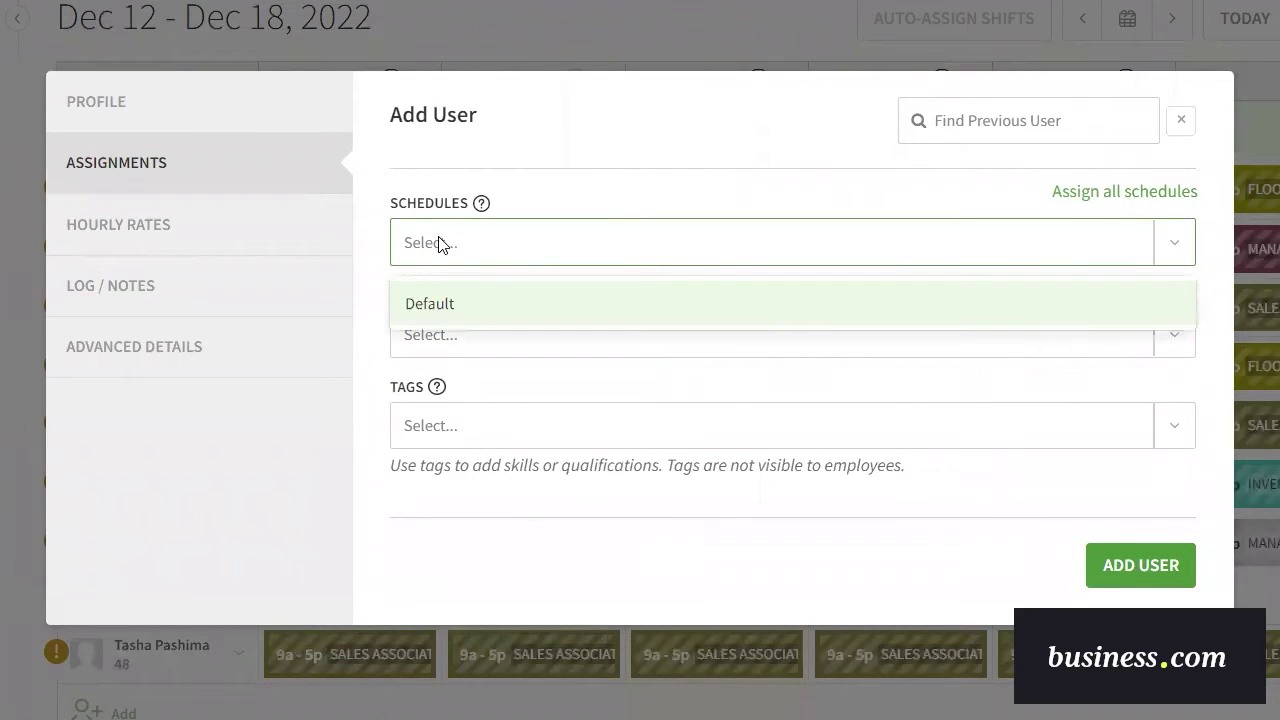
click(425, 311)
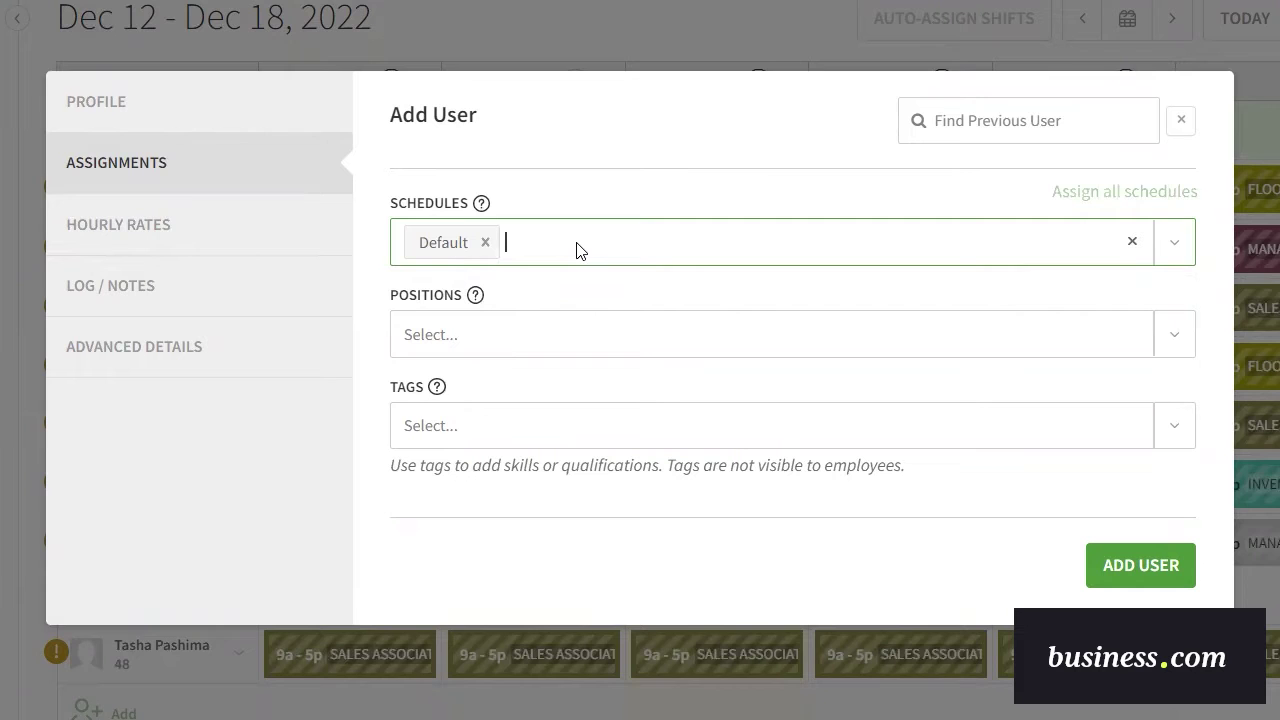
Assign the Sales Associate, Manager and Inventory positions to the employee.
click(457, 348)
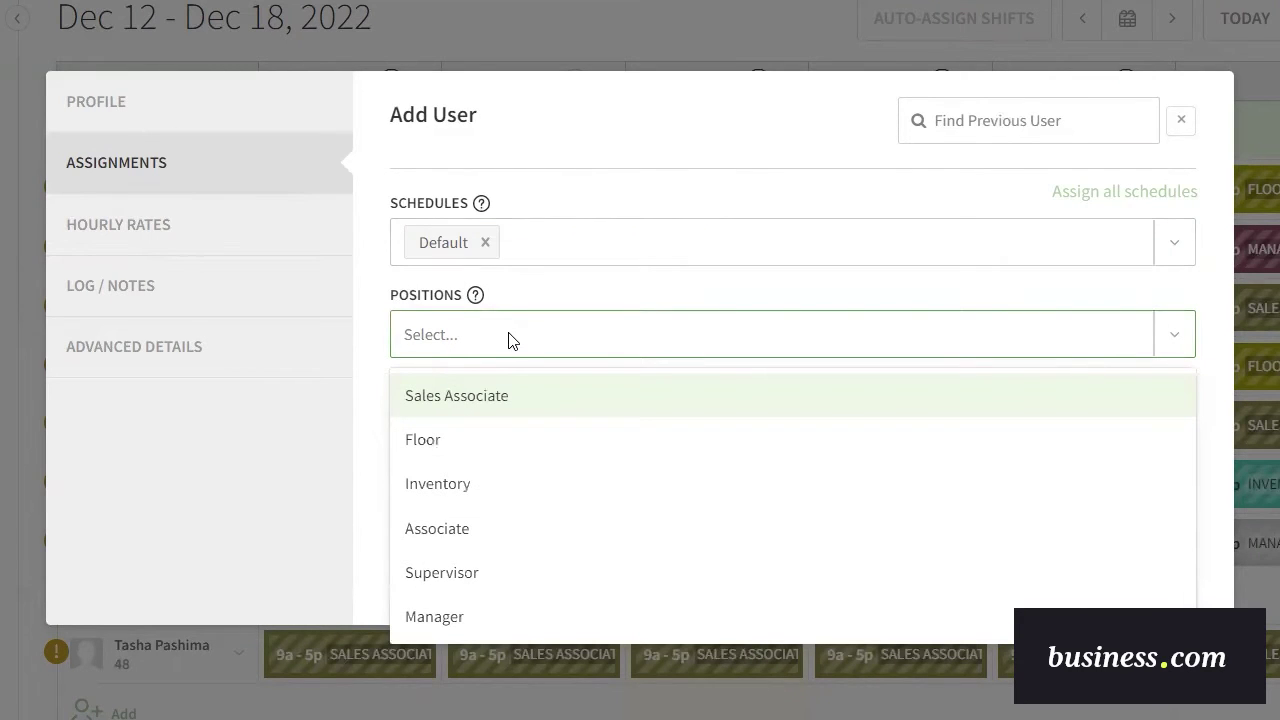
click(508, 392)
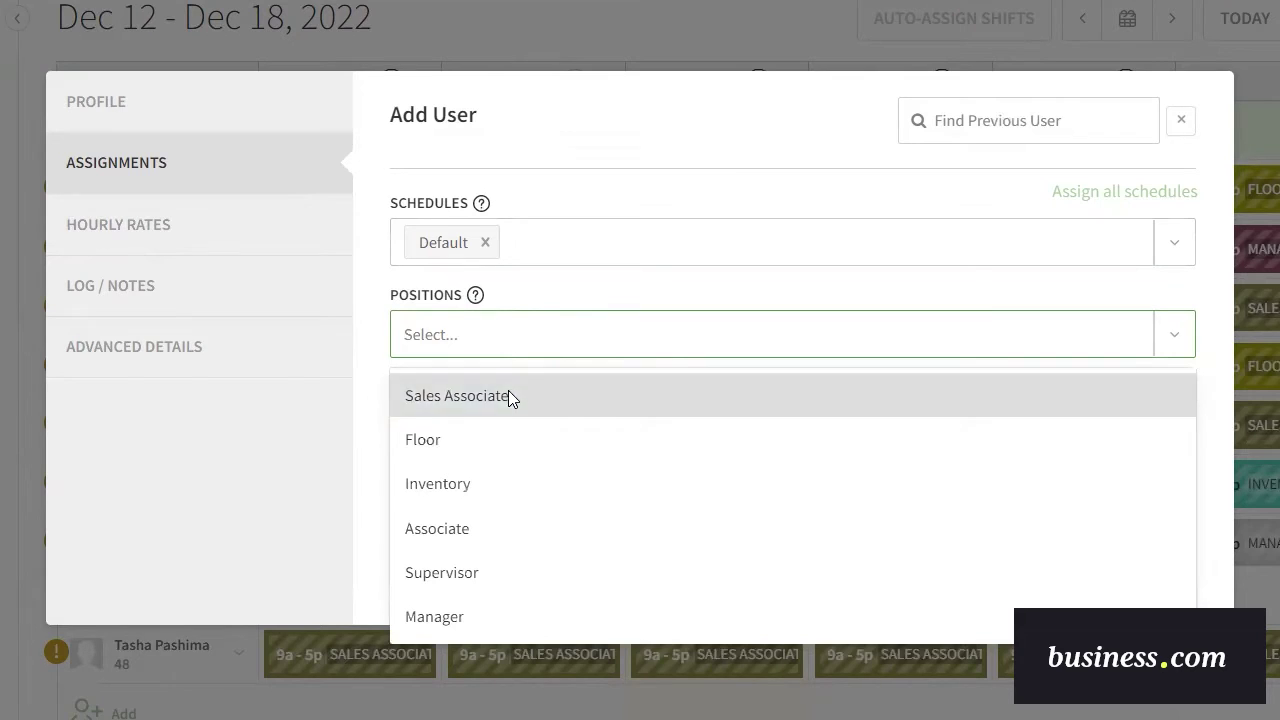
click(598, 336)
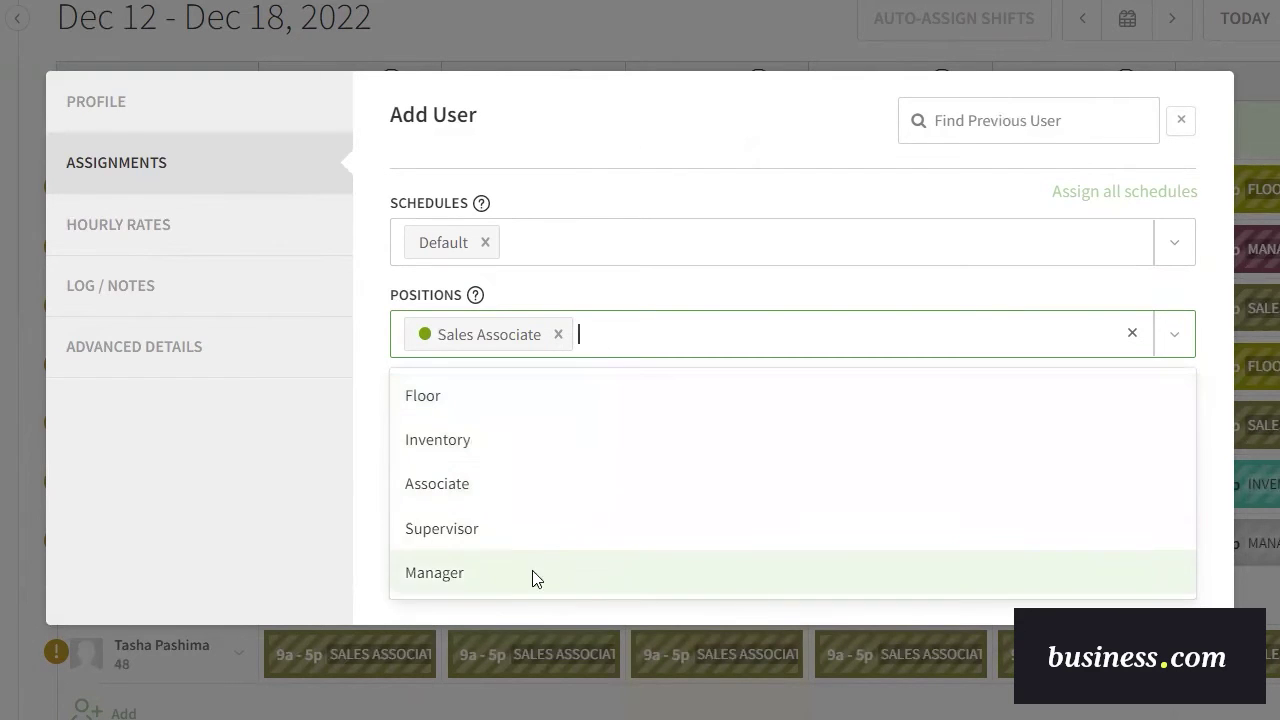
click(457, 578)
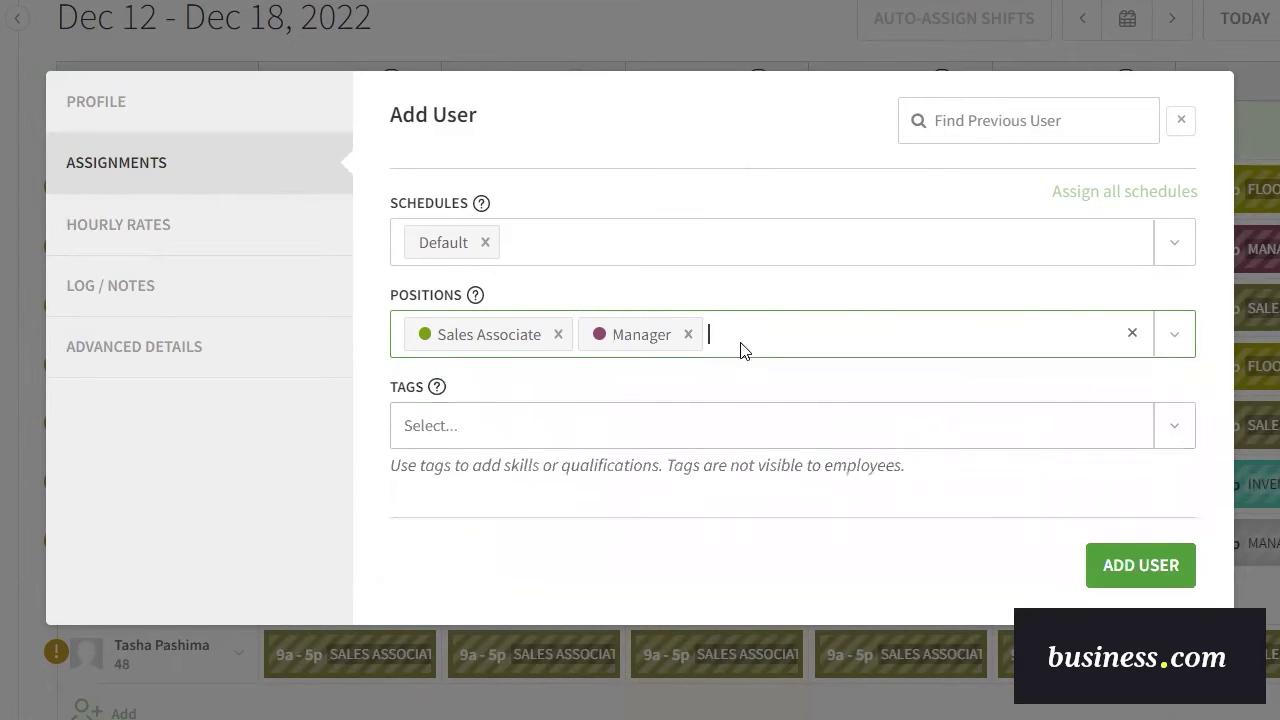
click(763, 346)
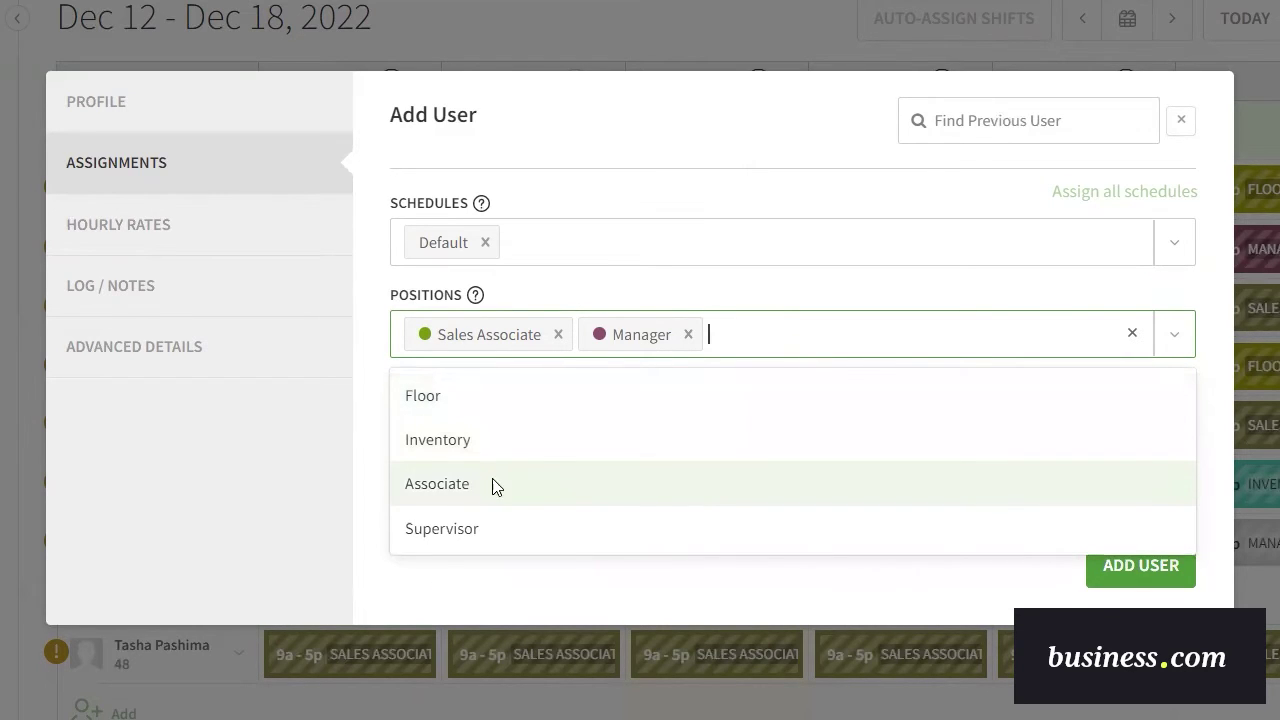
click(463, 450)
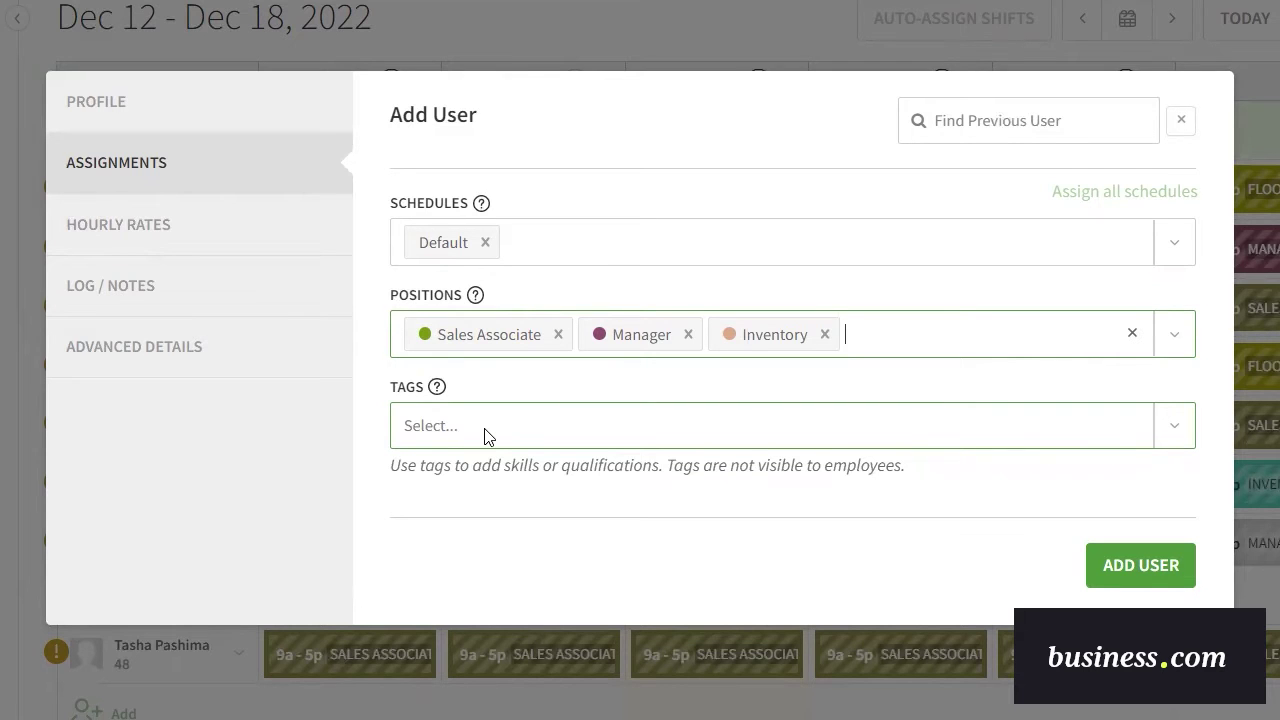
Review the Hourly Rates, Log / Notes and Advanced Details tabs, then save the new employee.
click(123, 240)
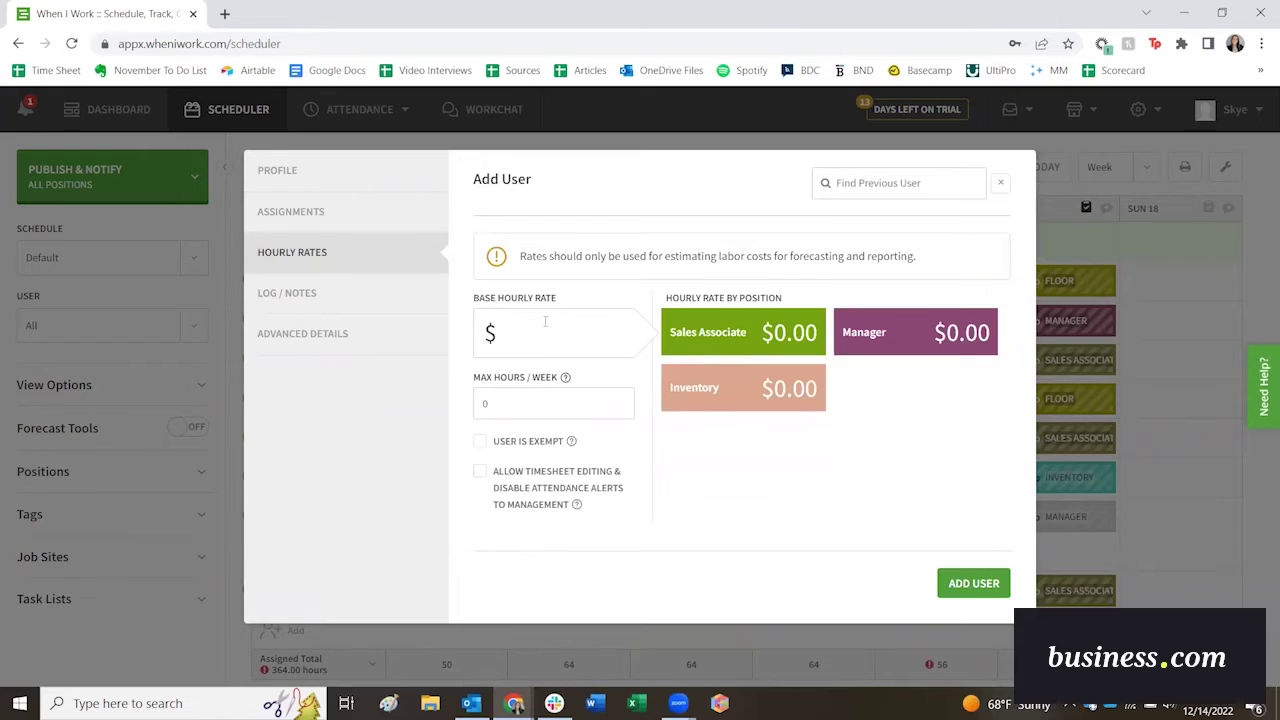
mouse_move(912, 337)
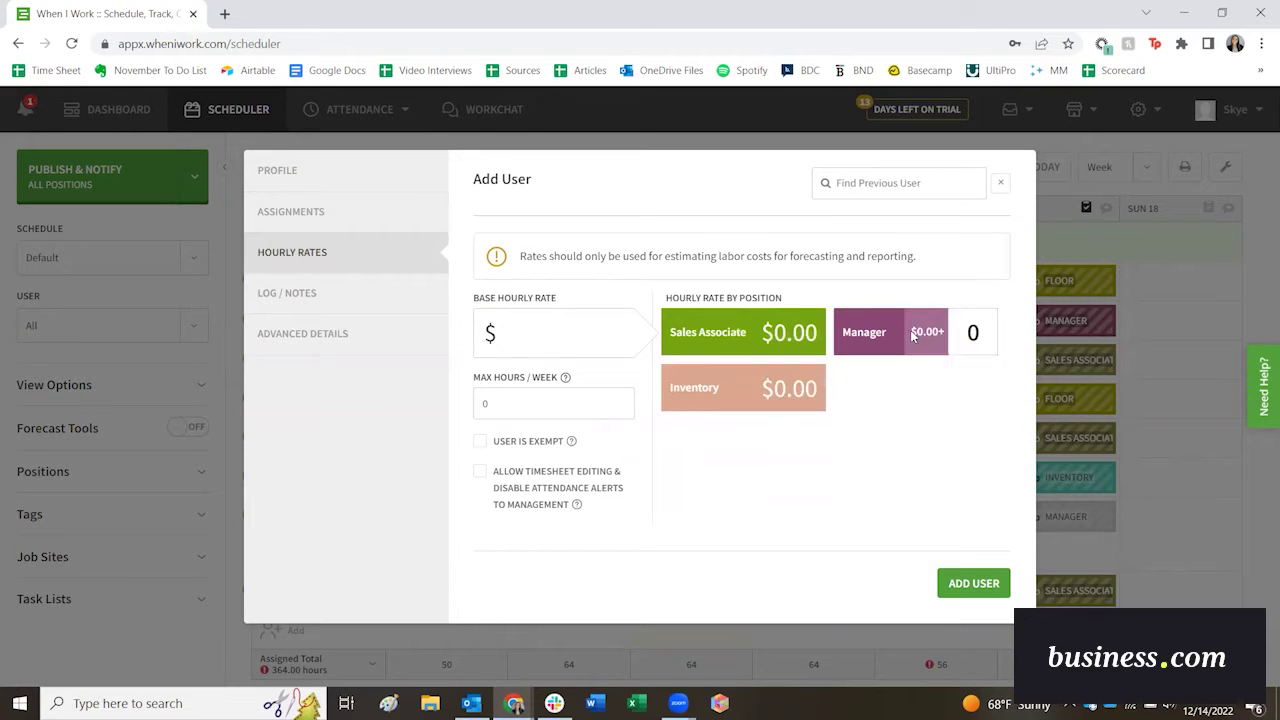
click(311, 296)
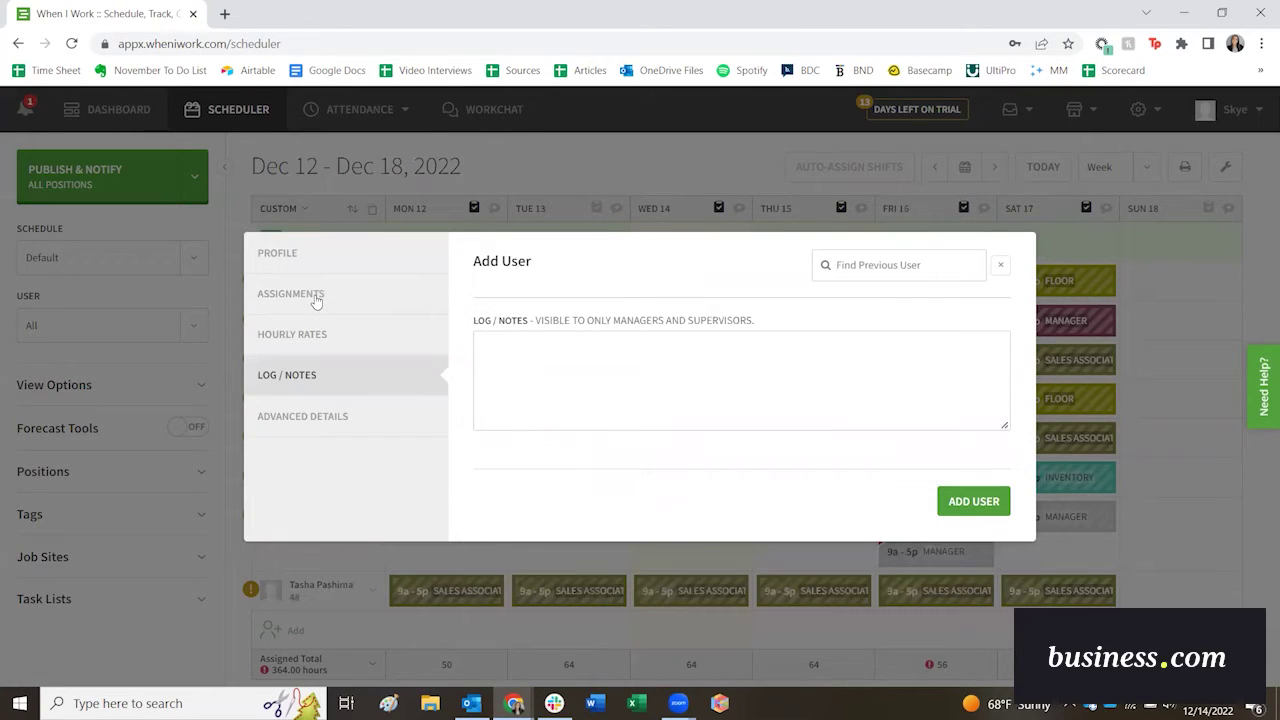
click(377, 423)
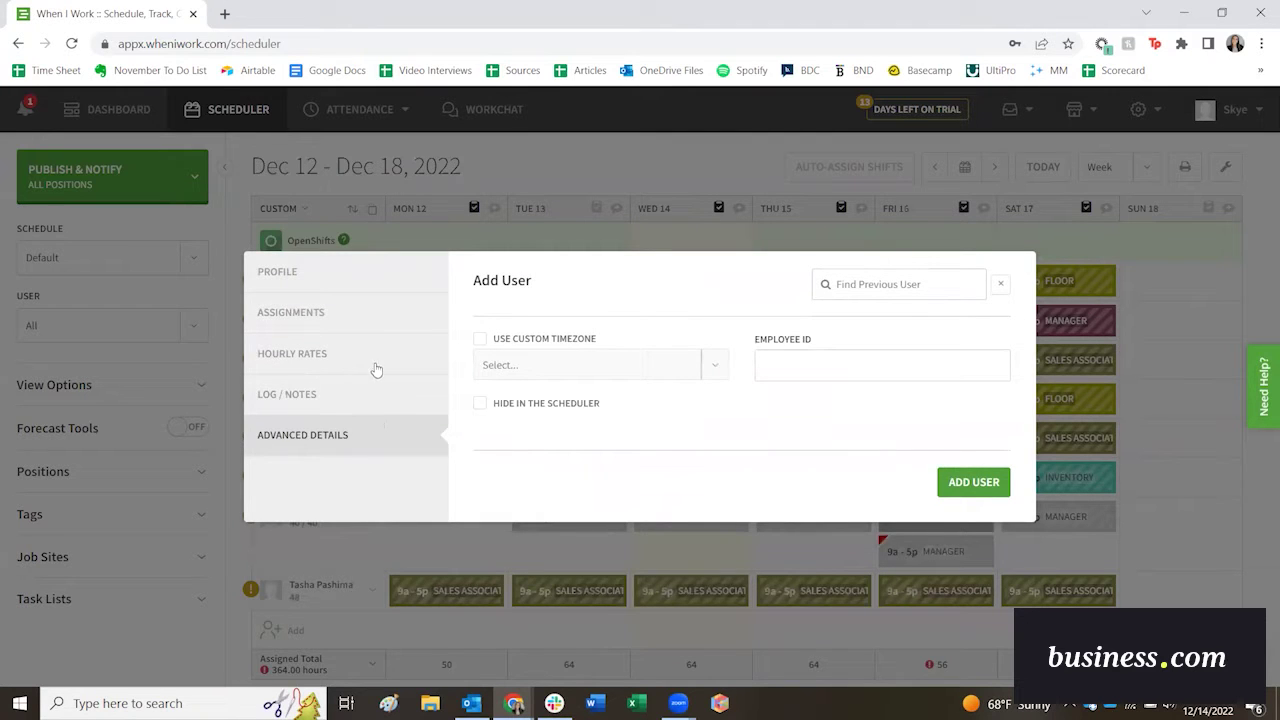
click(972, 483)
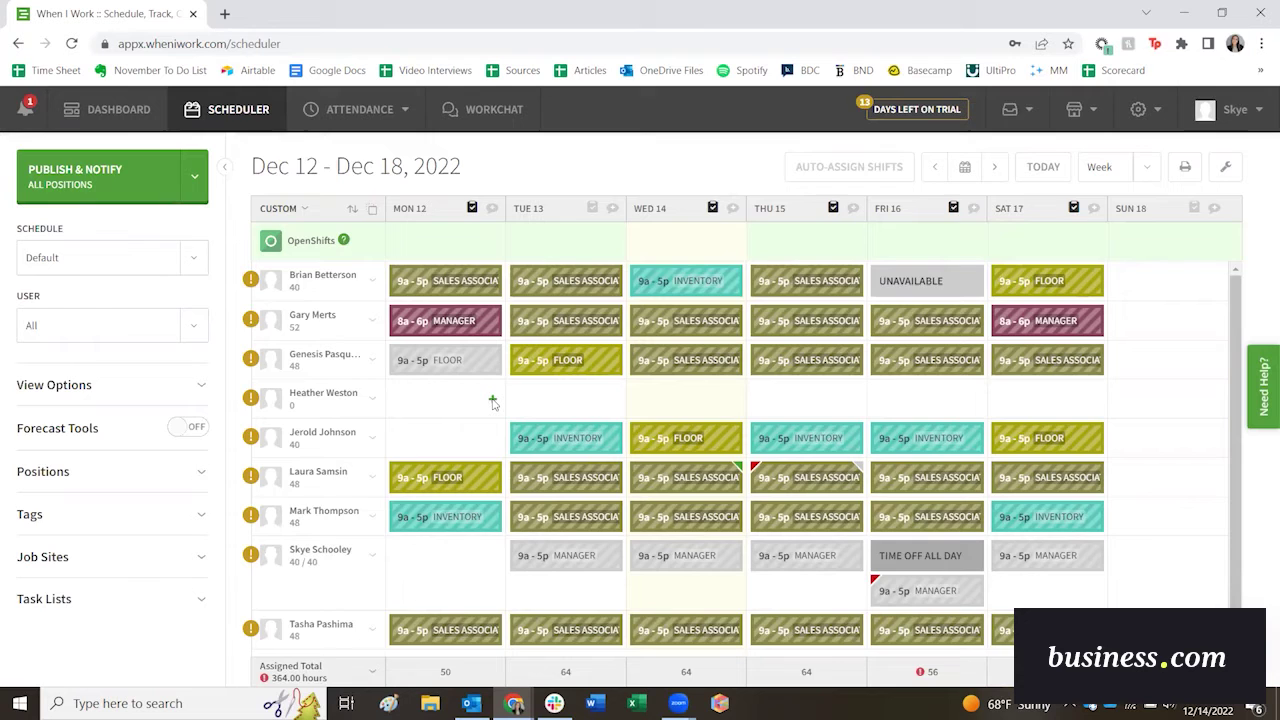
Start a custom shift for the new employee on Mon, Dec 12 and view the positions.
click(492, 400)
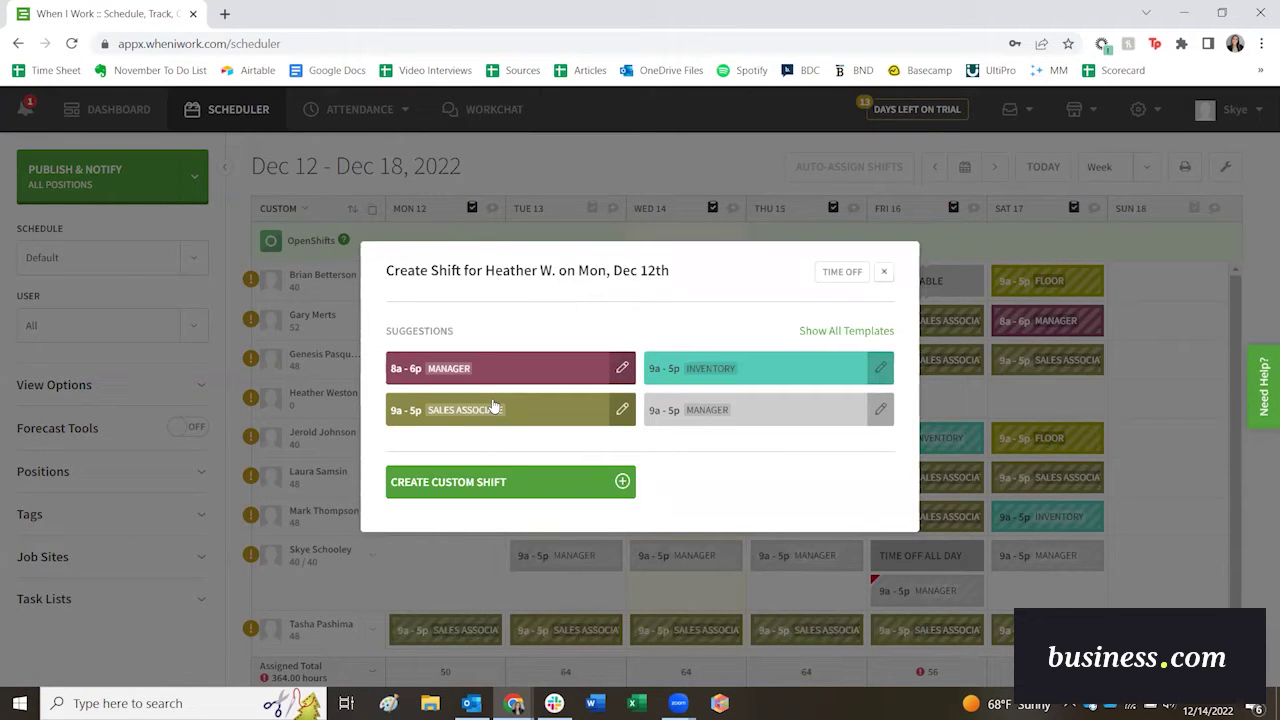
click(623, 483)
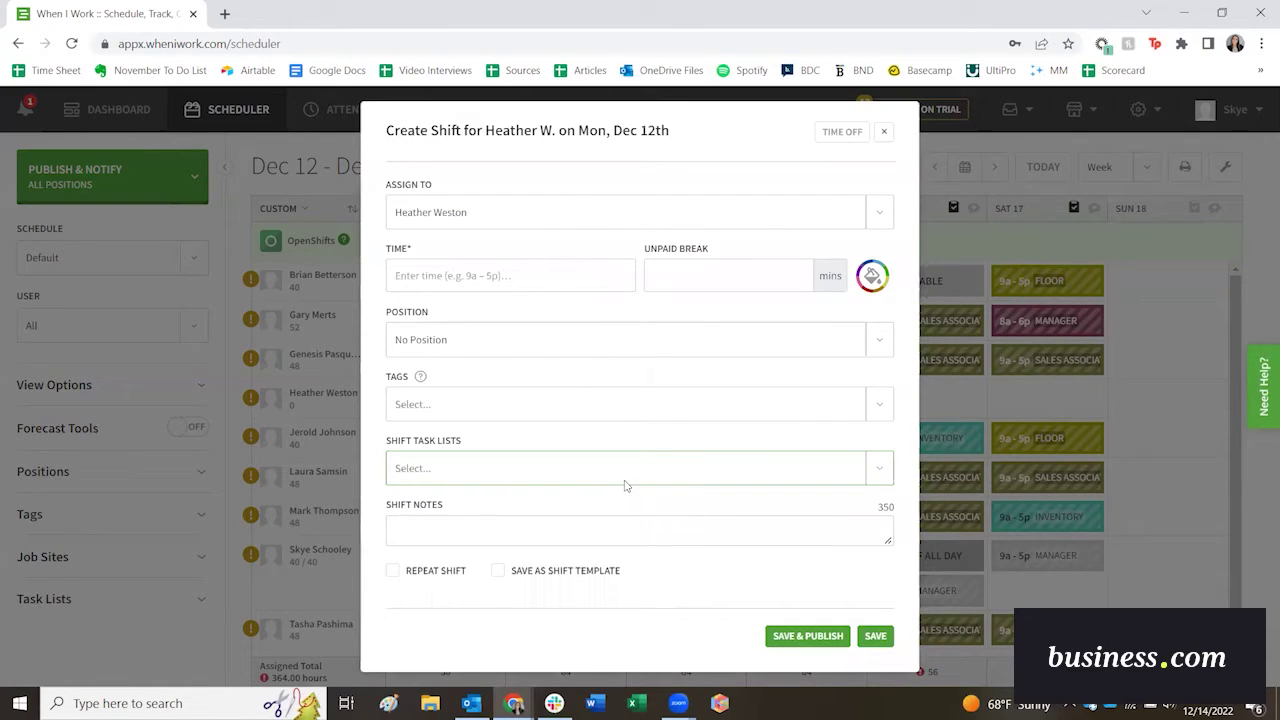
click(683, 339)
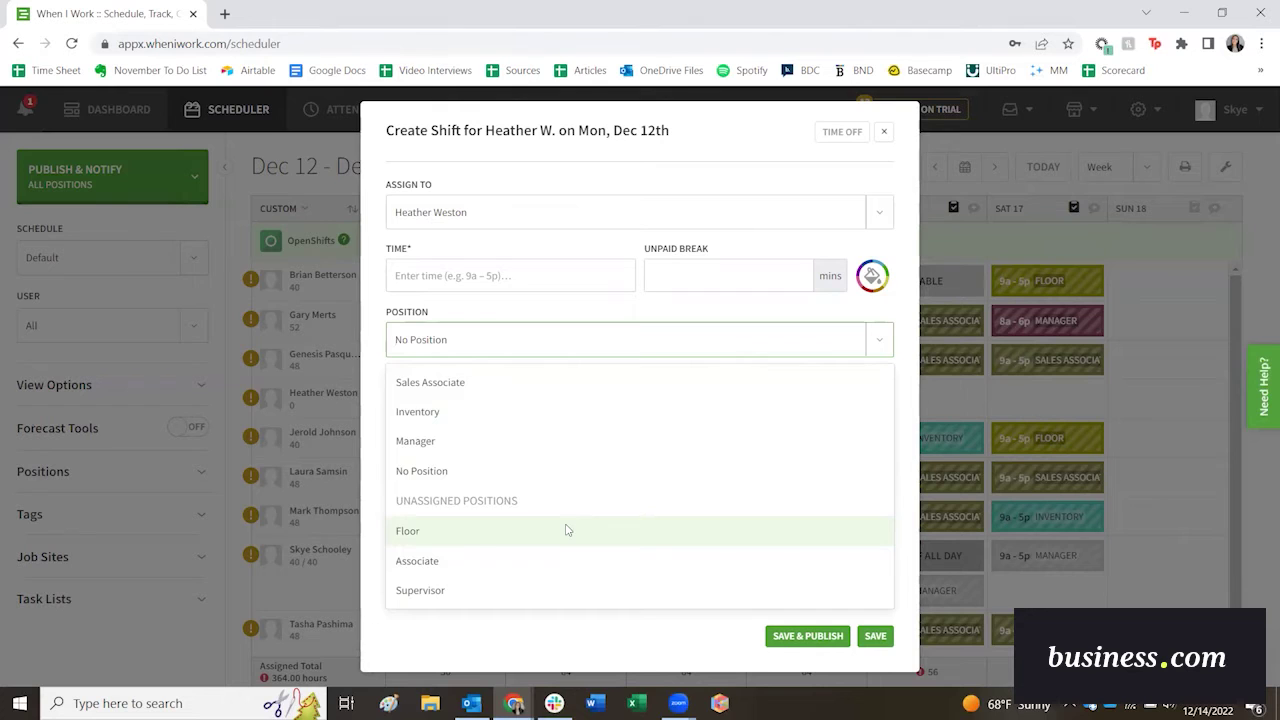
Set the shift to the Floor position, 9:00AM–4:00PM, leaving the task list empty.
click(566, 530)
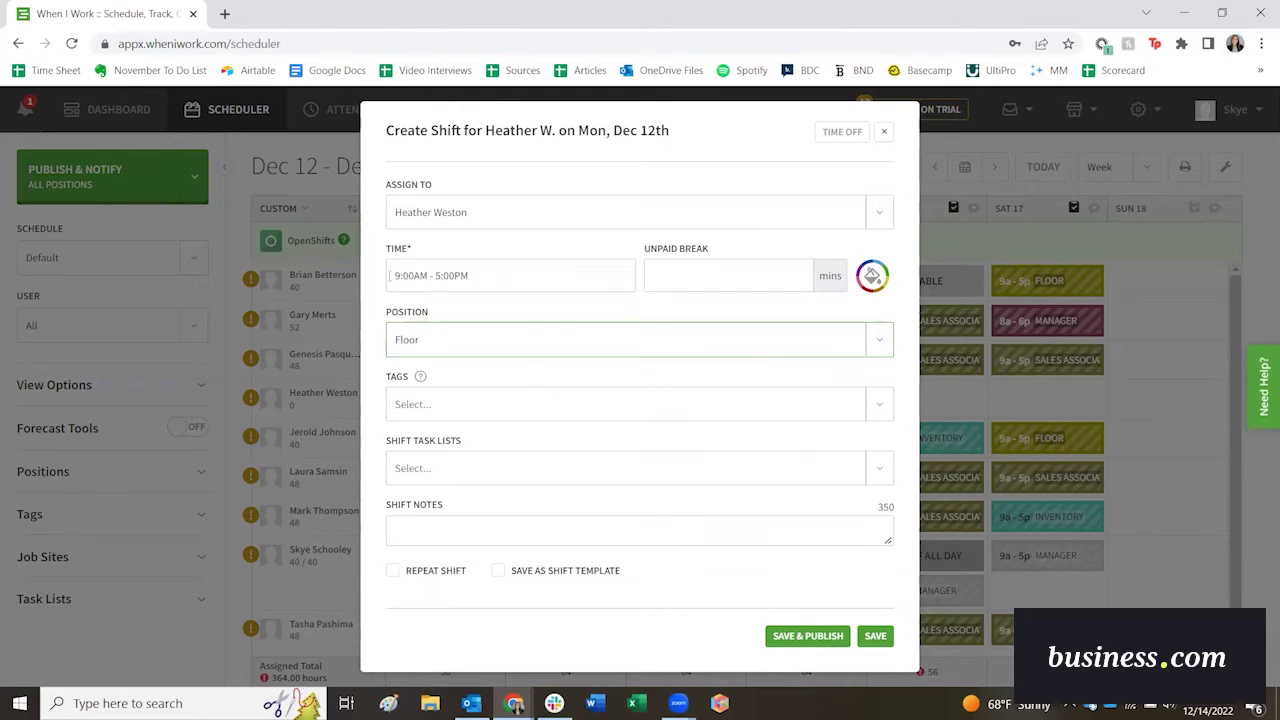
click(437, 275)
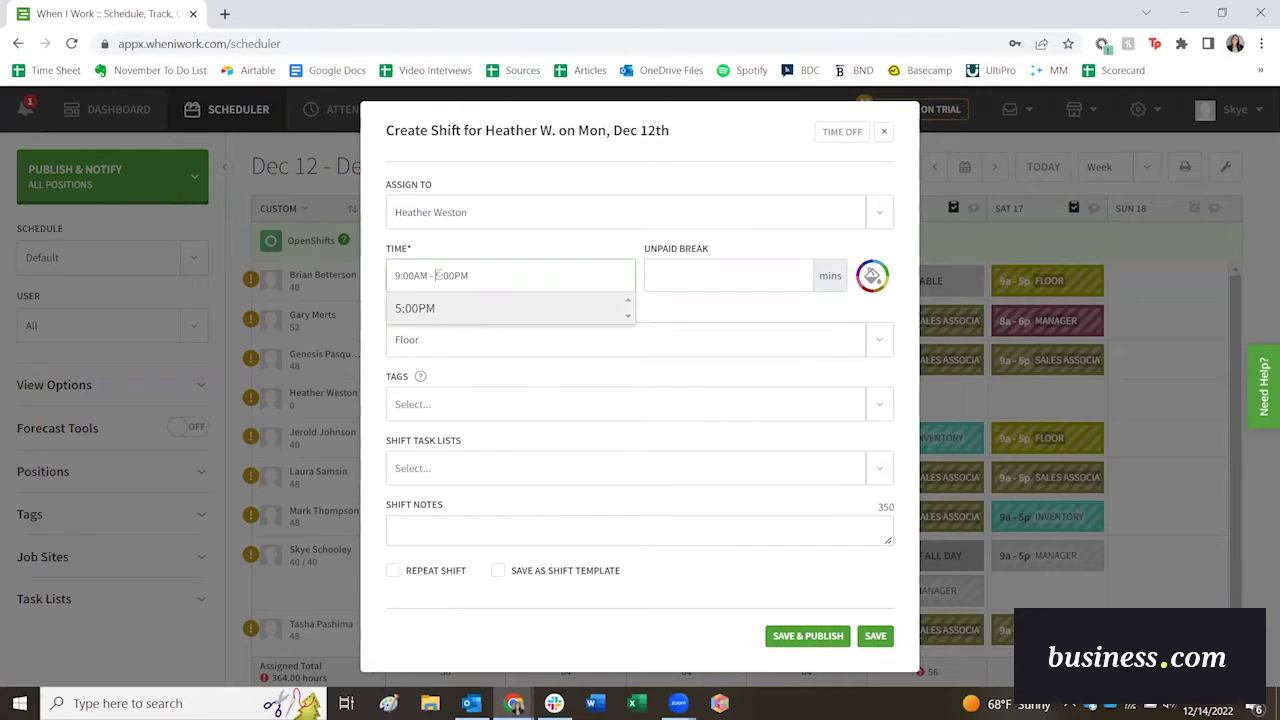
text(4)
click(437, 308)
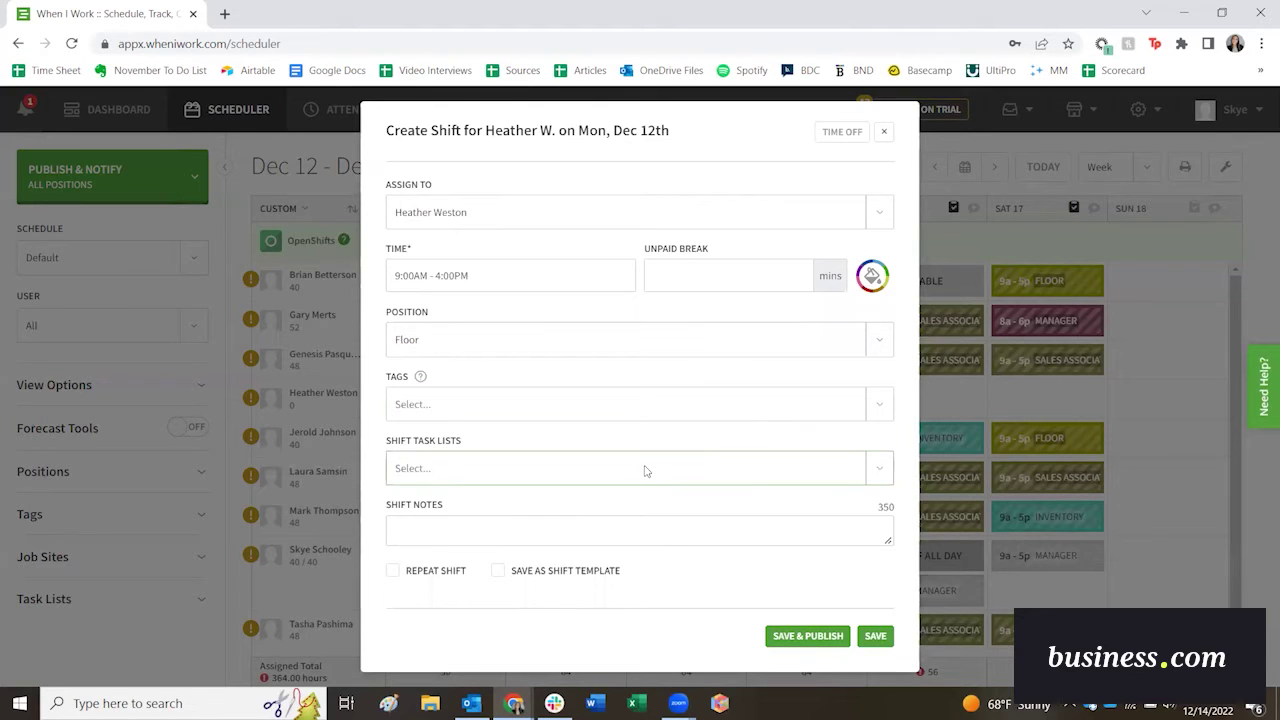
click(882, 474)
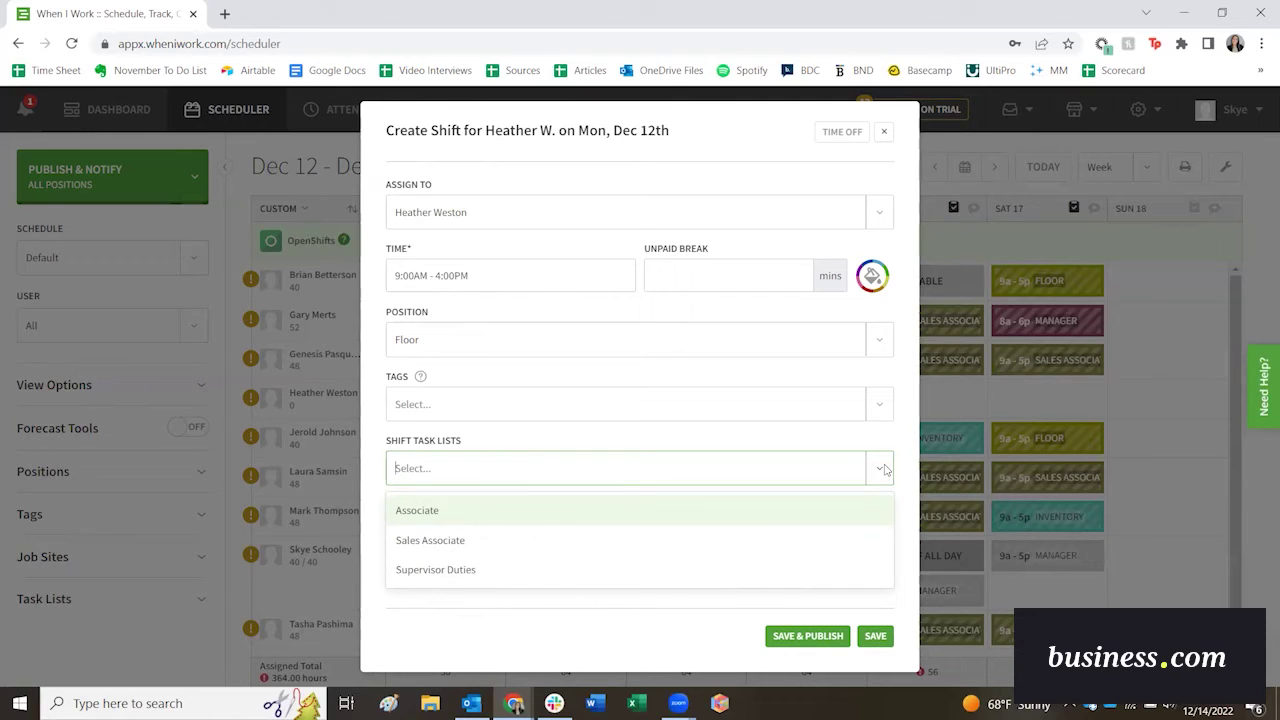
click(885, 468)
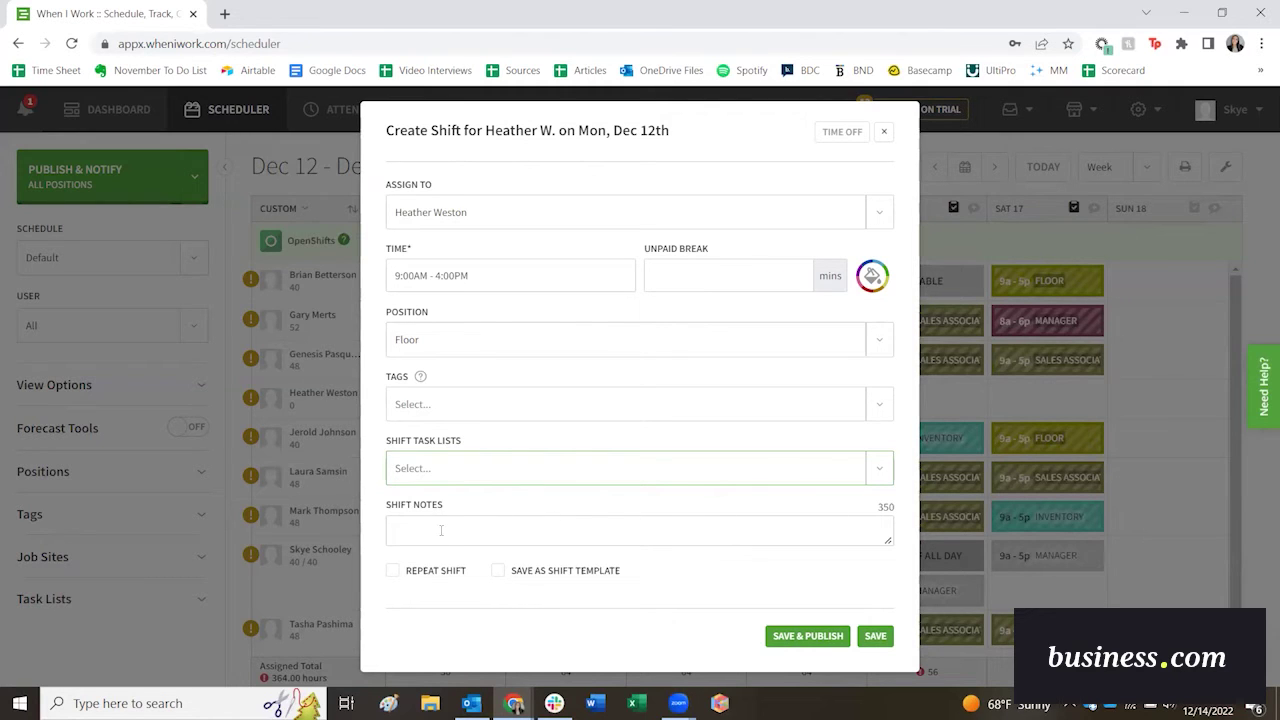
Make the shift repeat every week, ending 12/23/2022.
click(393, 570)
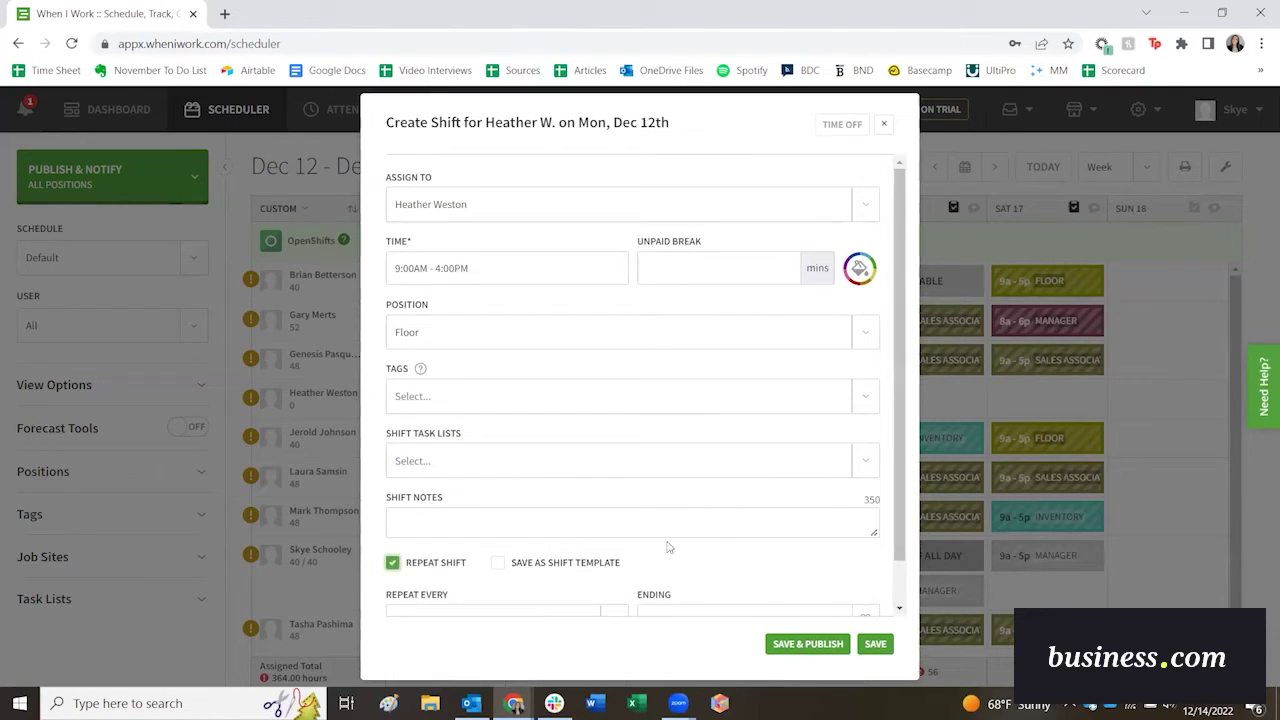
drag(897, 487, 912, 586)
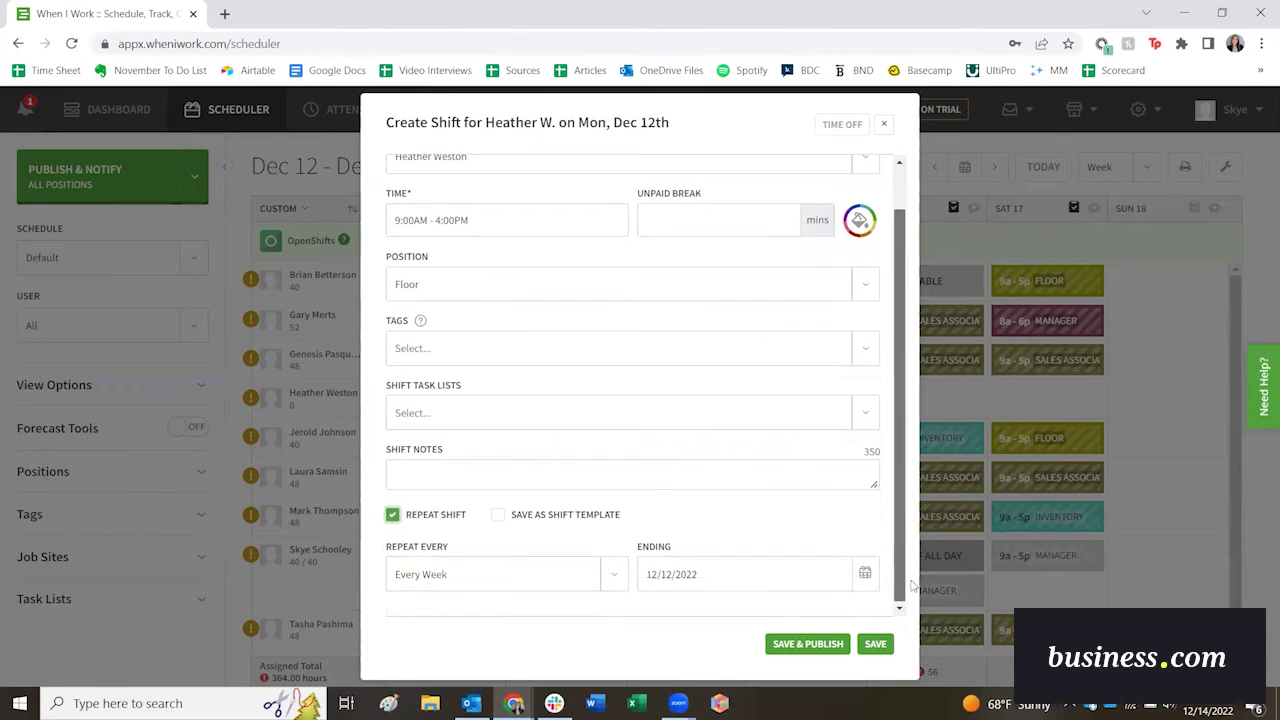
click(615, 577)
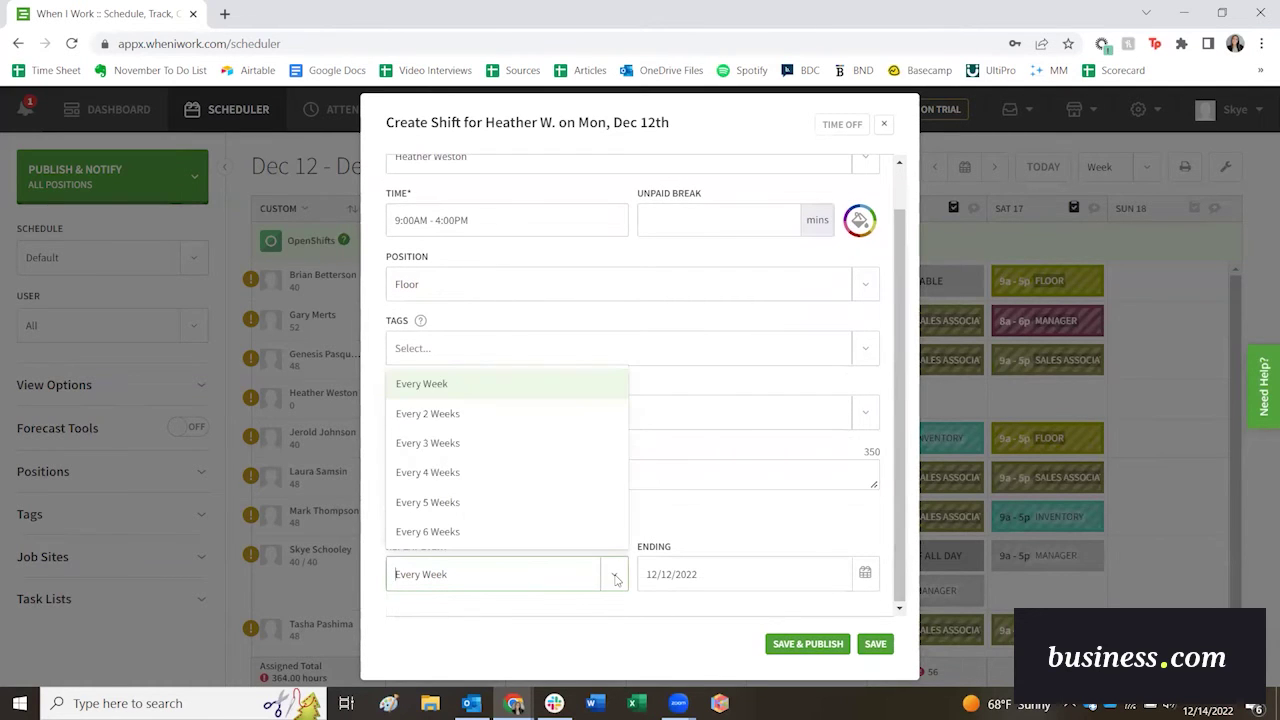
click(615, 578)
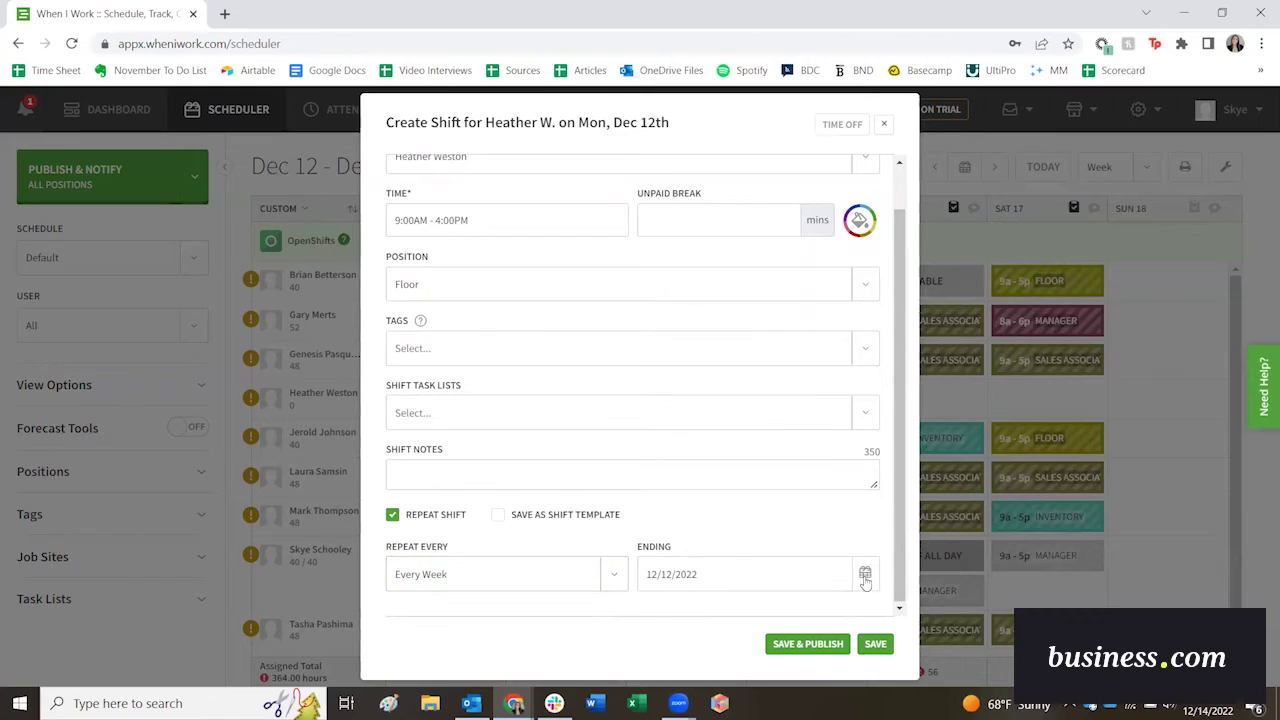
click(865, 572)
click(814, 487)
Save the repeating Monday shift and add a 9a–5p Sales Associate shift on Tuesday.
click(876, 646)
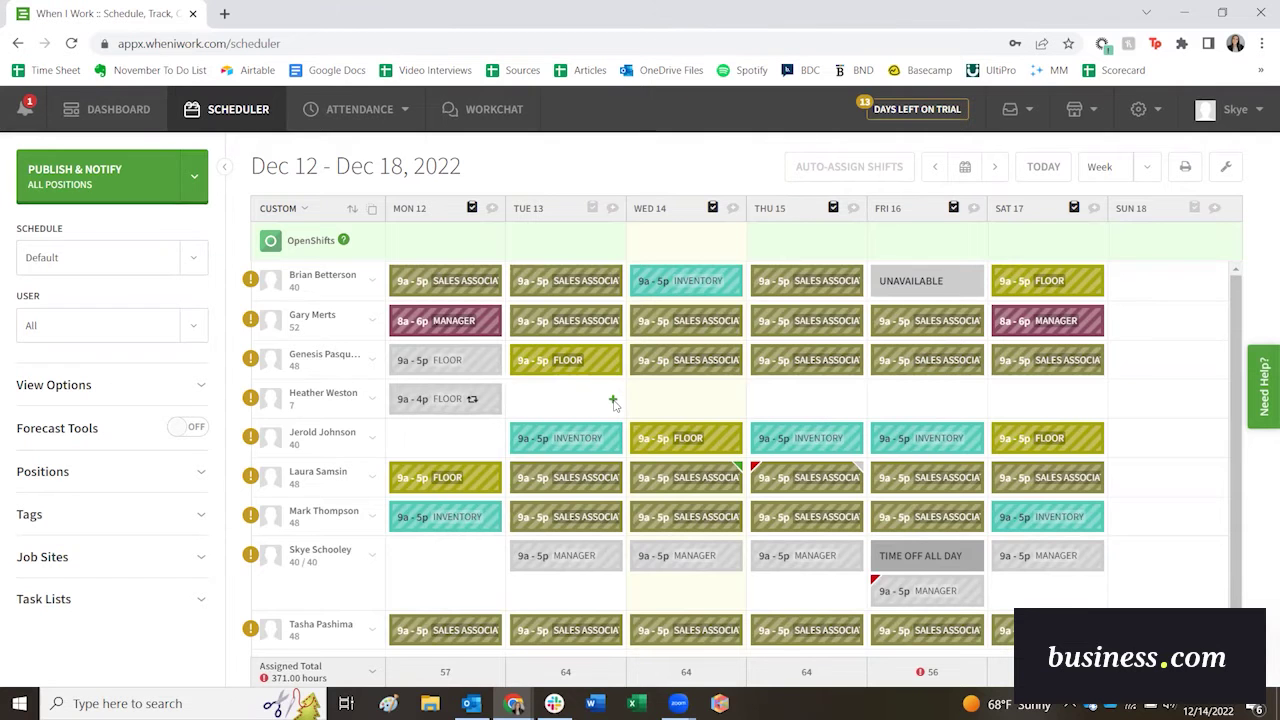
click(613, 400)
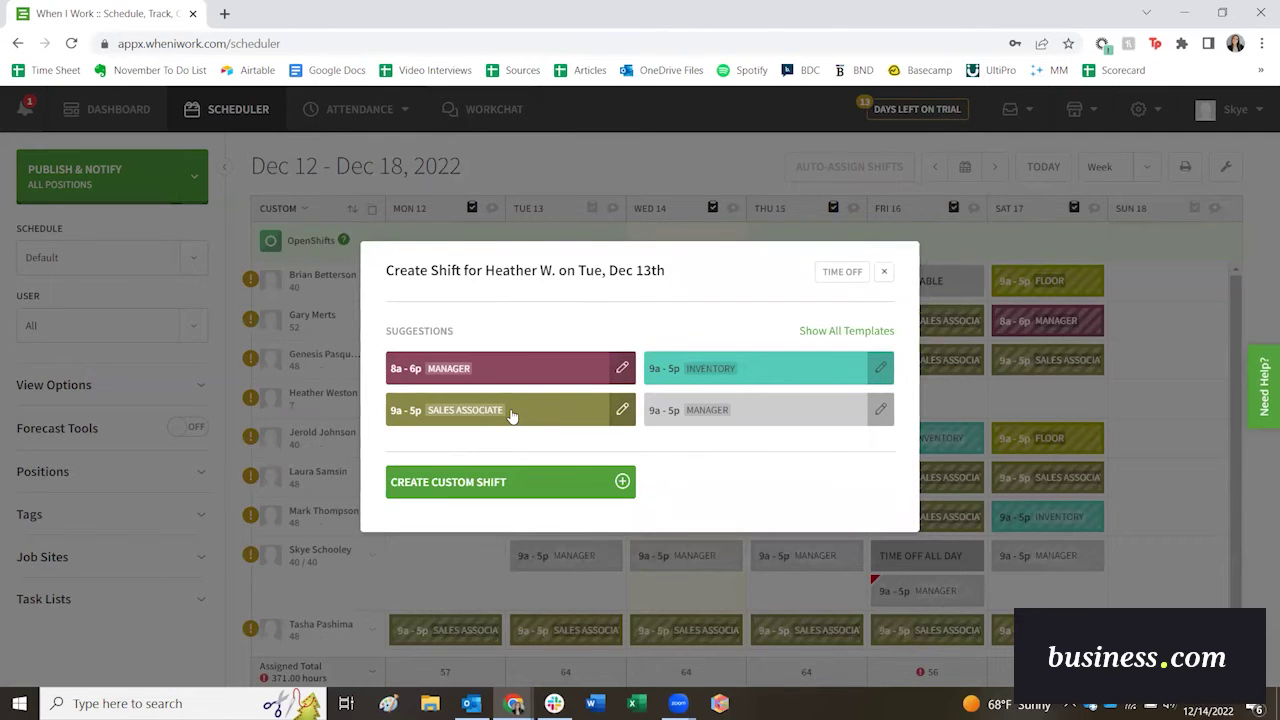
click(511, 415)
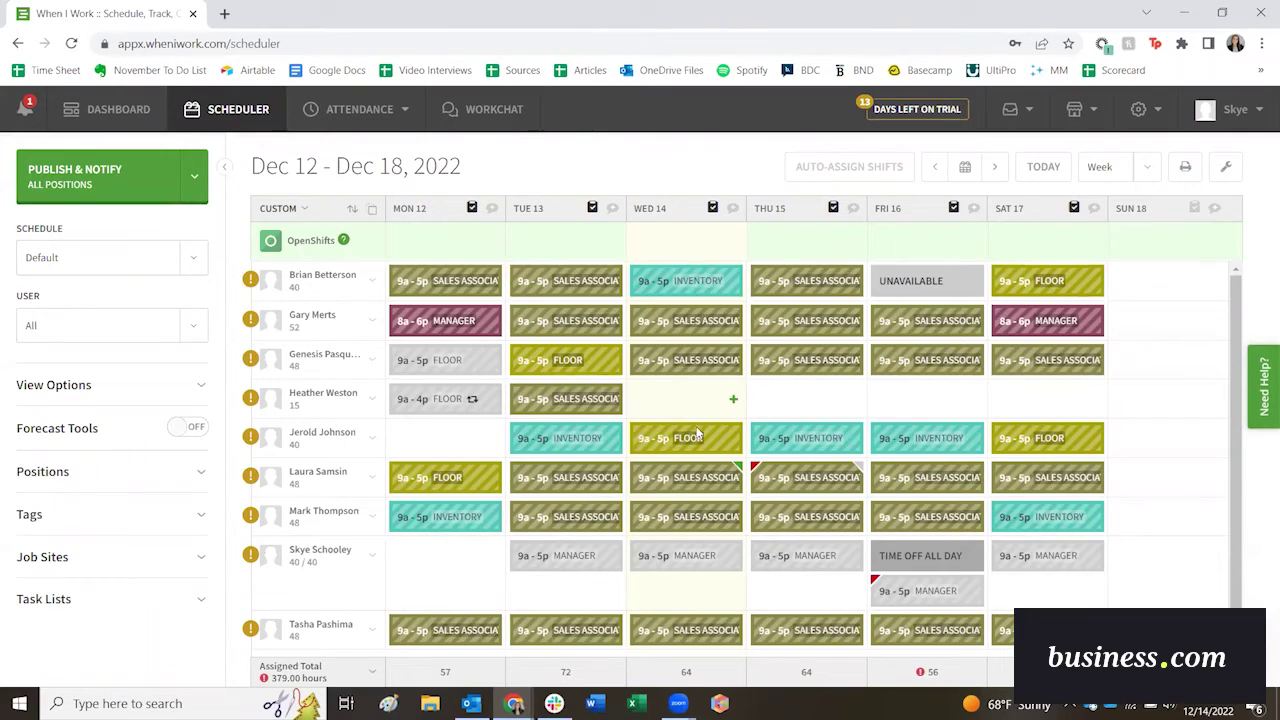
Drag the Wednesday Floor shift onto the employee's row and back again.
mouse_move(702, 436)
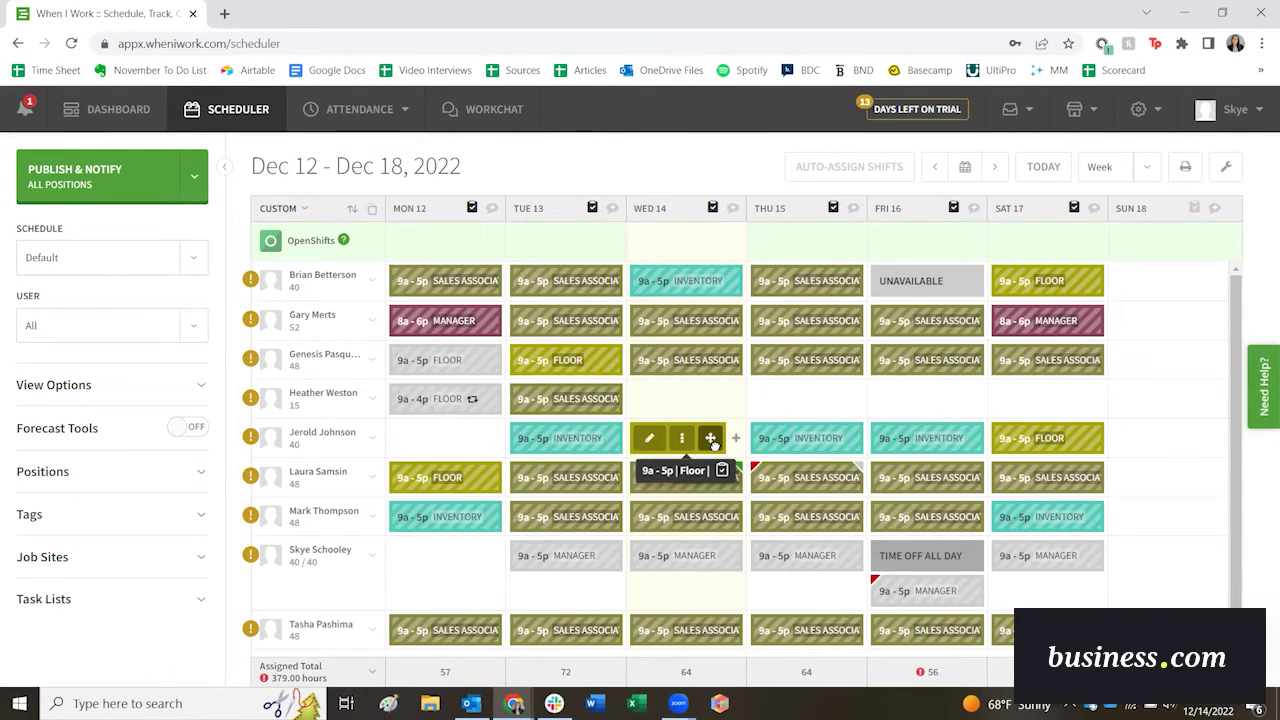
drag(712, 444, 710, 400)
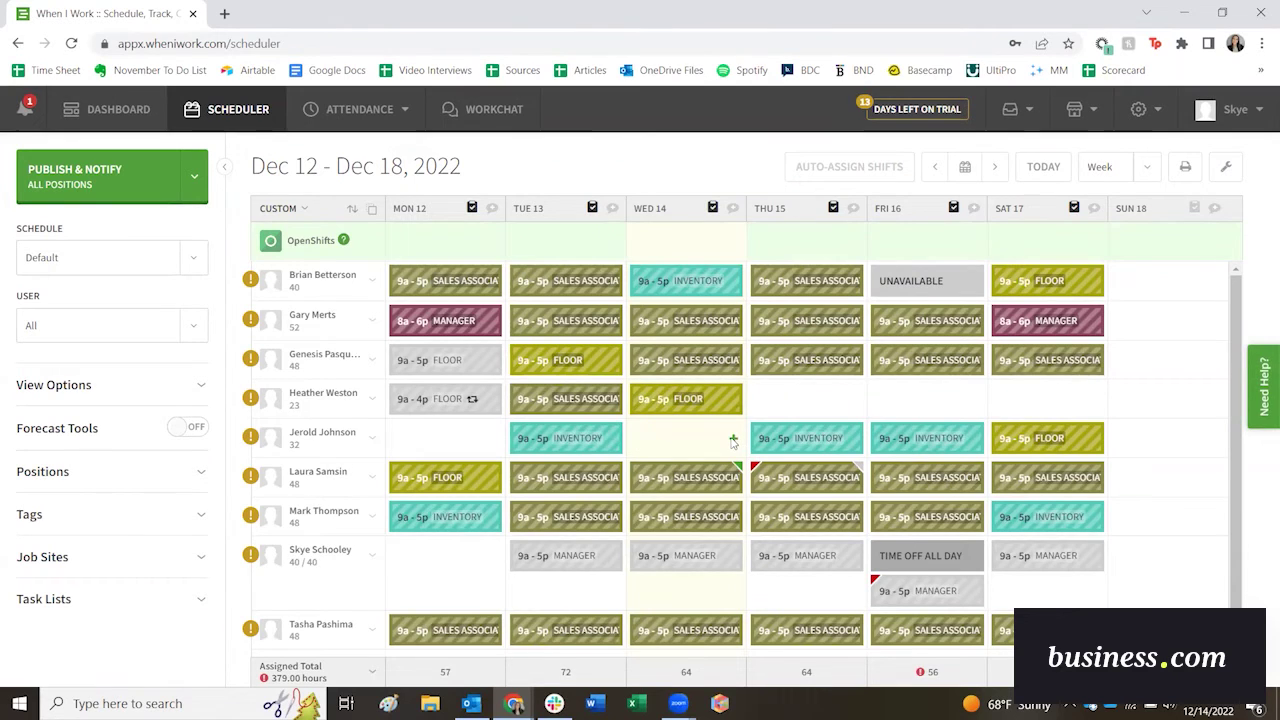
drag(700, 400, 714, 454)
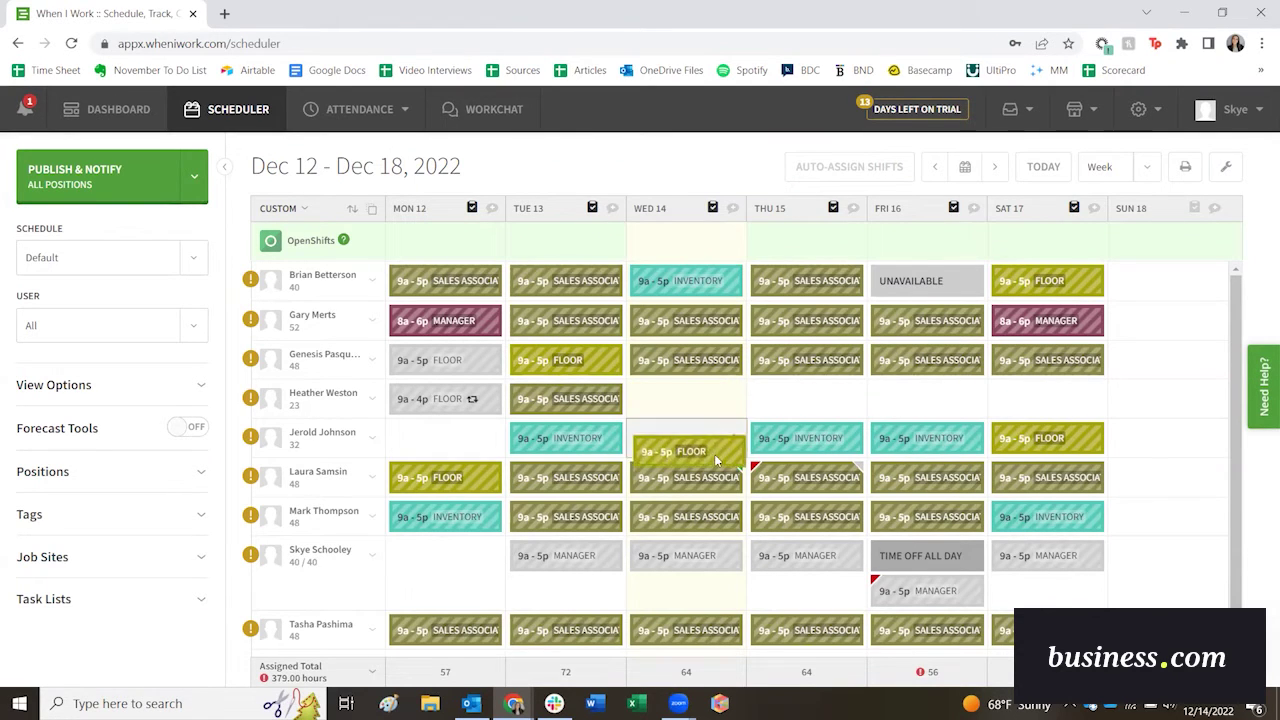
Add Sales Associate shifts Wednesday and Thursday, an 8a–6p Manager shift Friday, and 9a–5p Inventory Saturday.
click(732, 402)
click(530, 413)
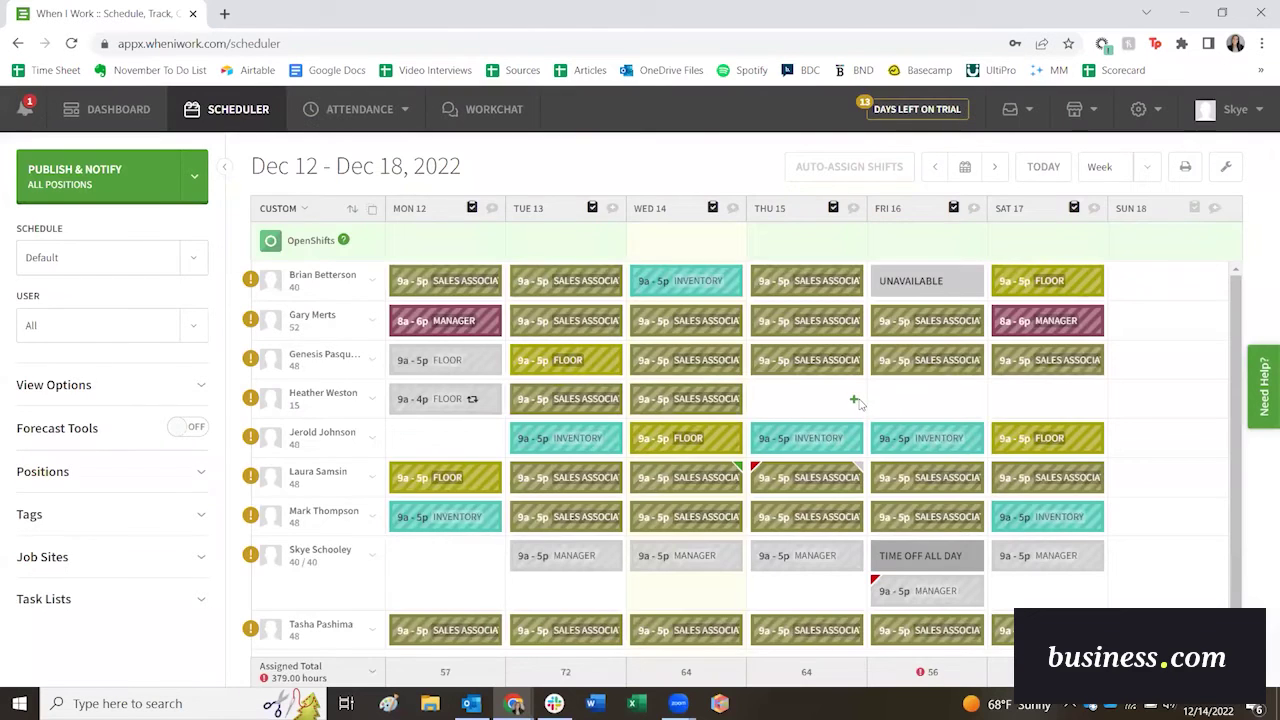
click(854, 401)
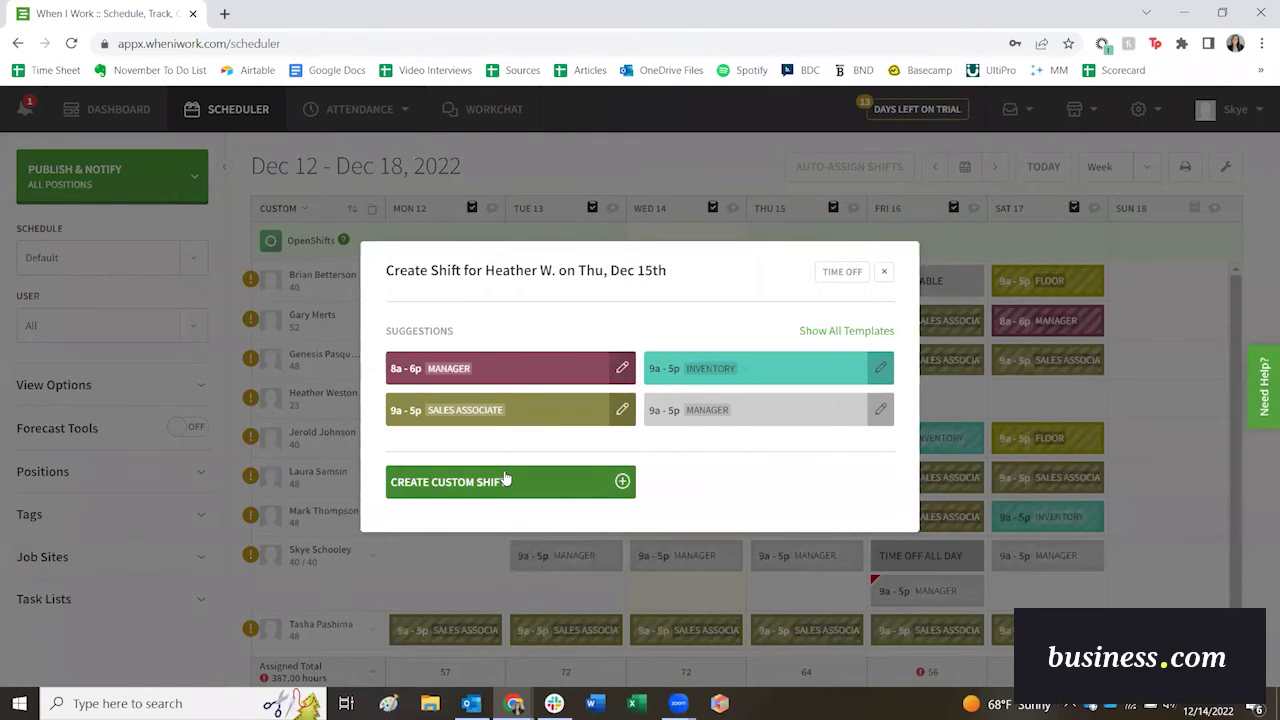
click(500, 412)
click(940, 406)
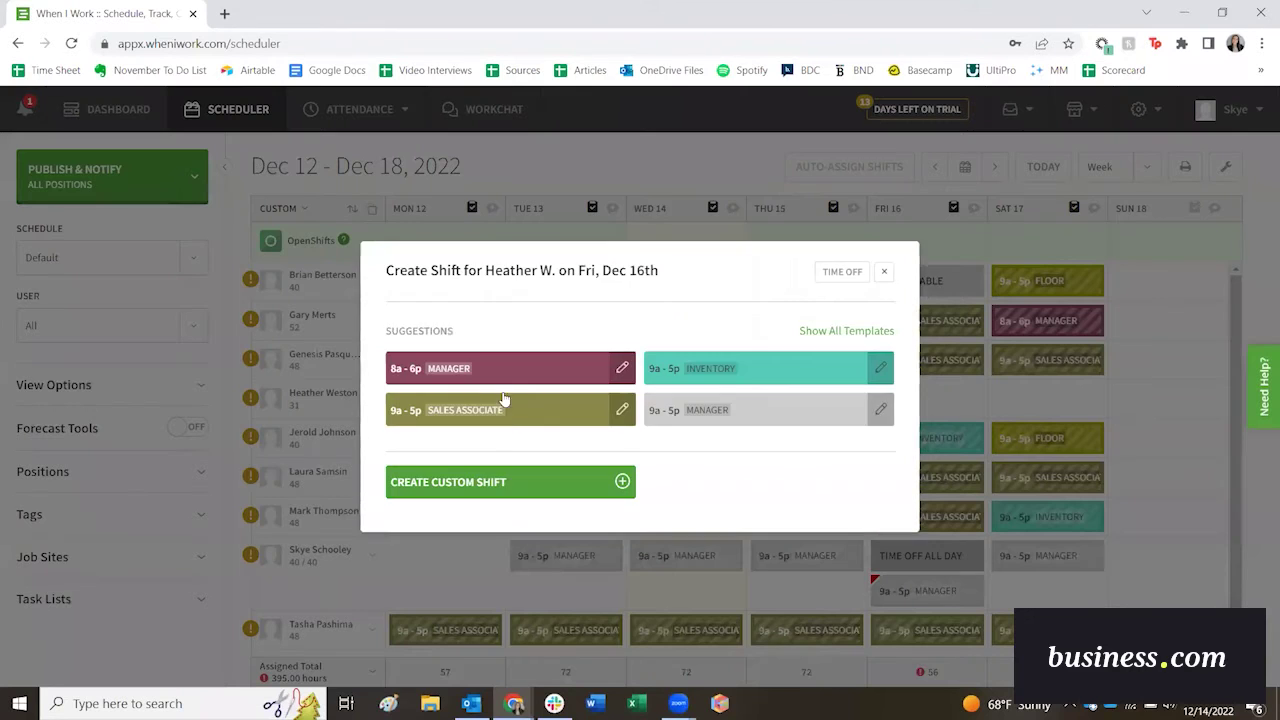
click(500, 369)
click(1047, 398)
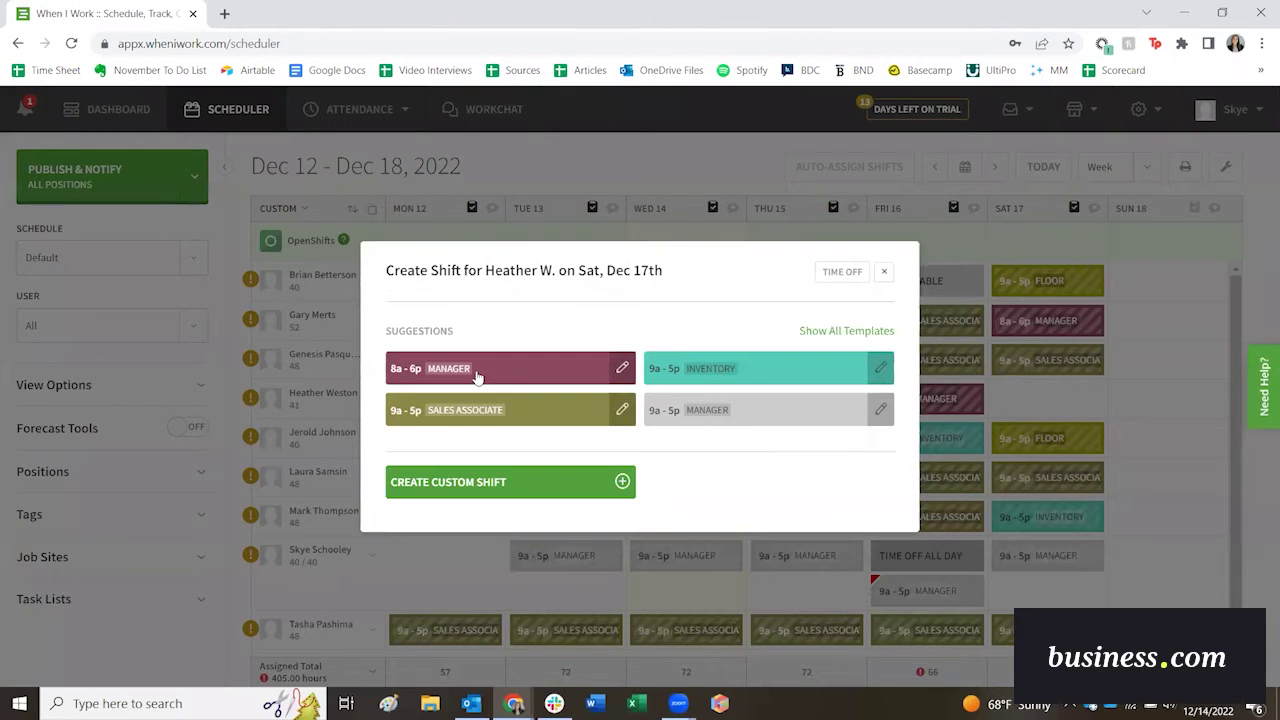
click(680, 370)
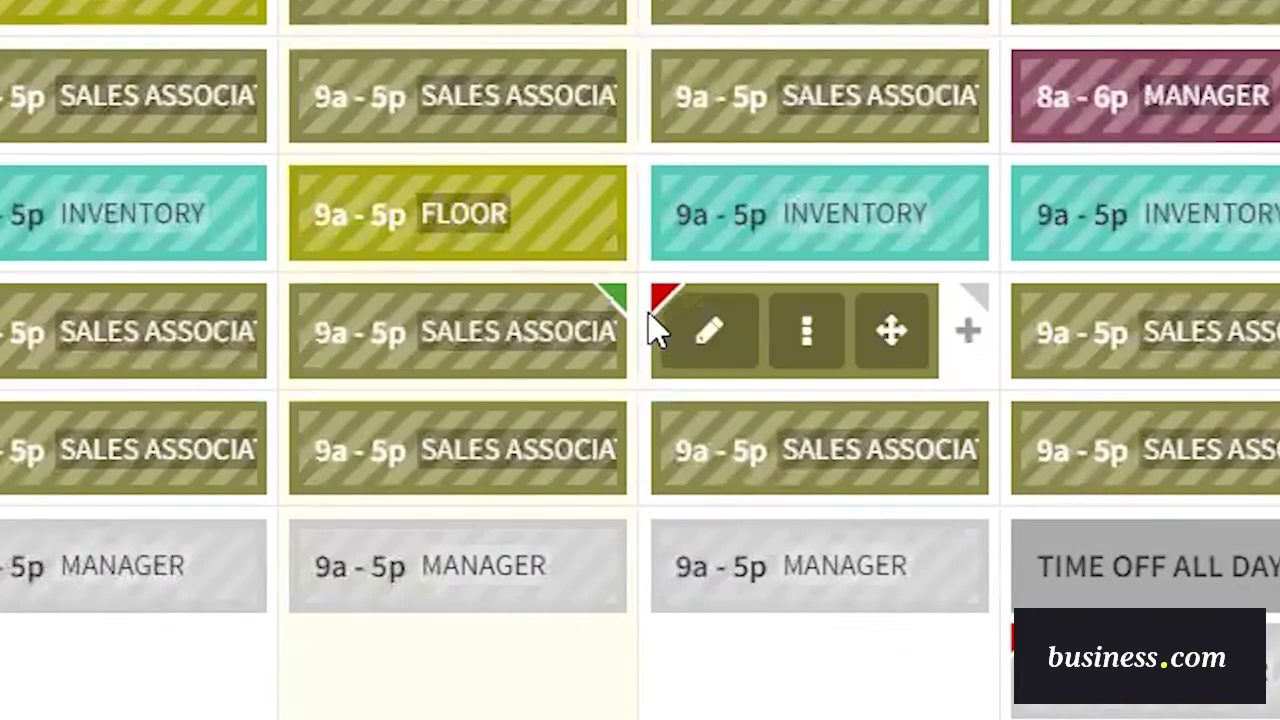
mouse_move(742, 475)
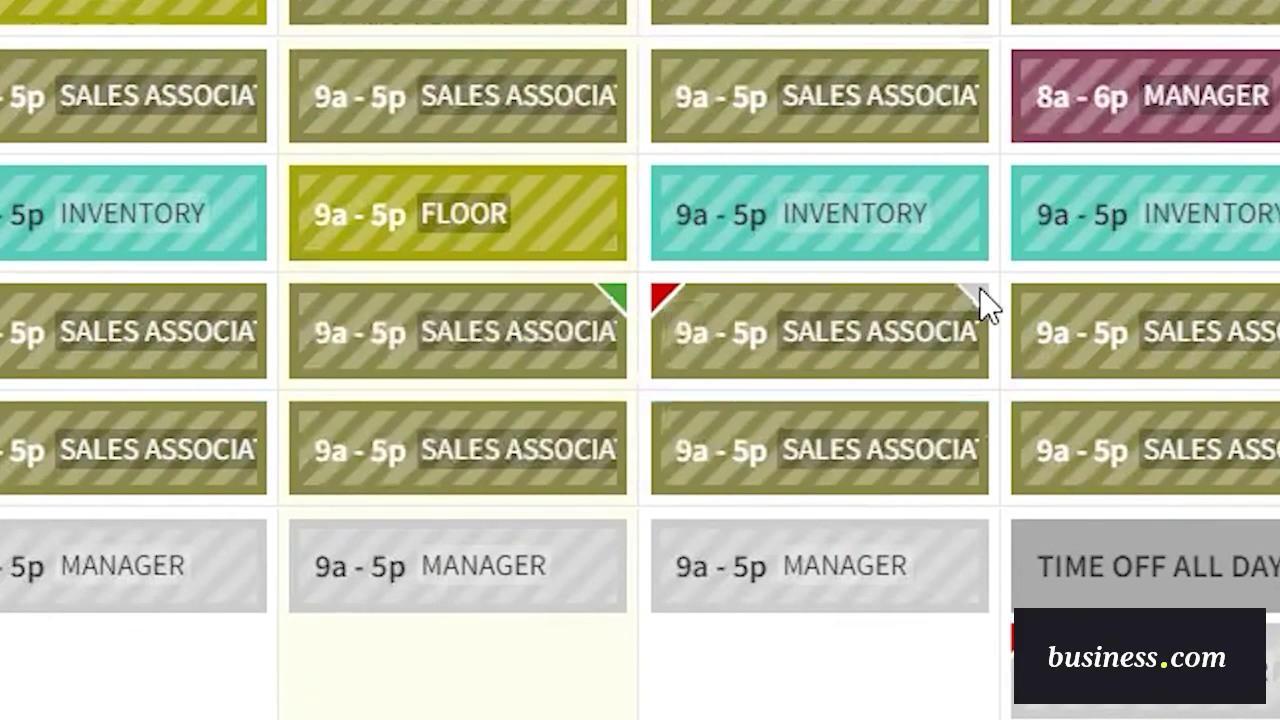
mouse_move(628, 316)
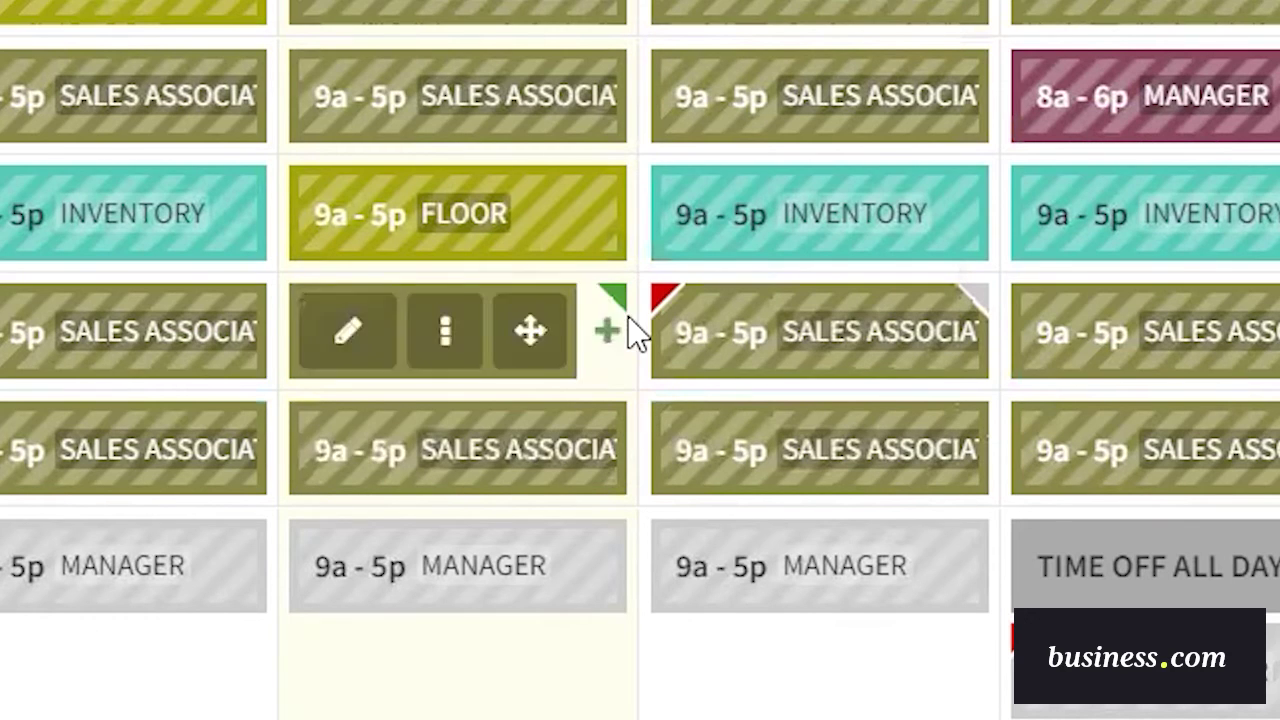
mouse_move(619, 292)
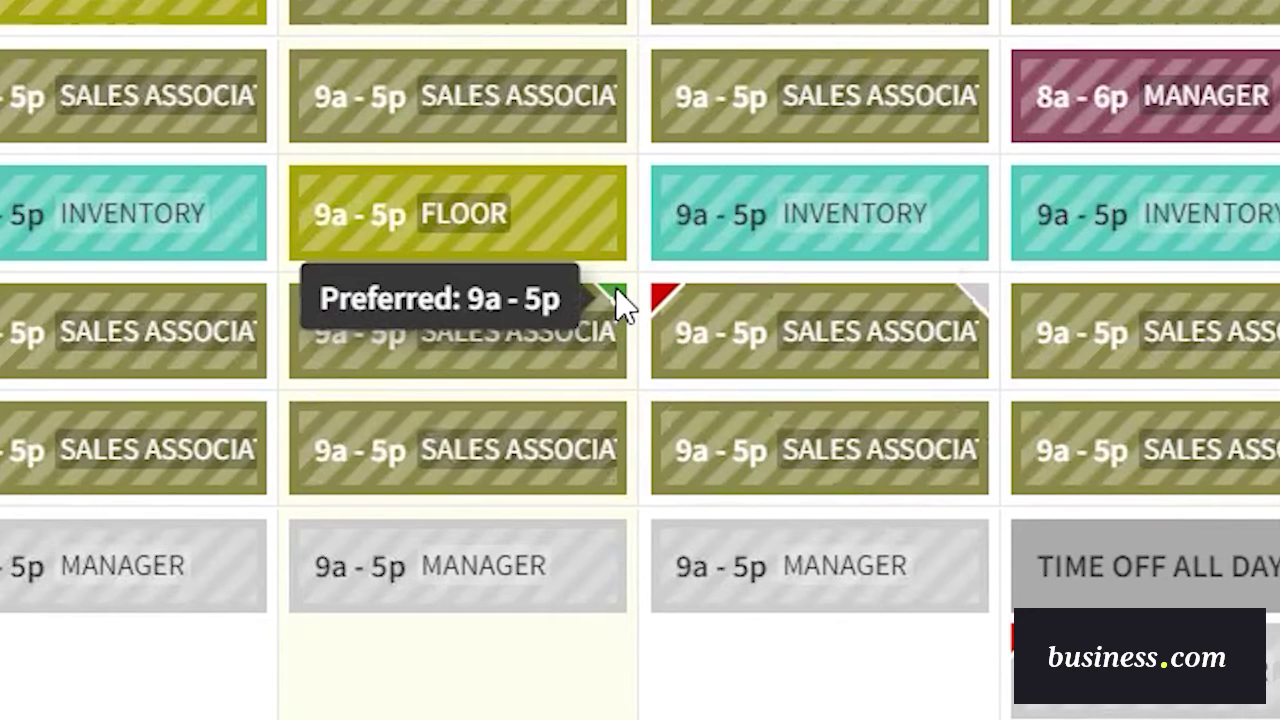
mouse_move(978, 302)
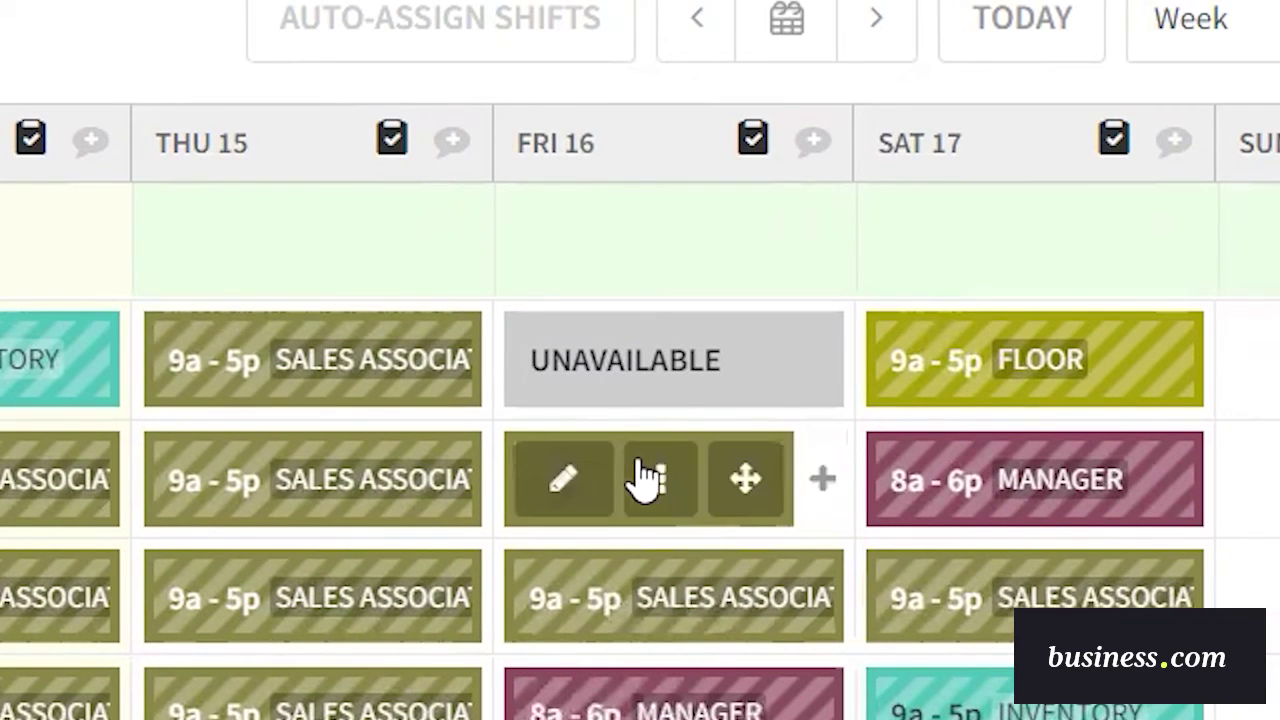
mouse_move(672, 398)
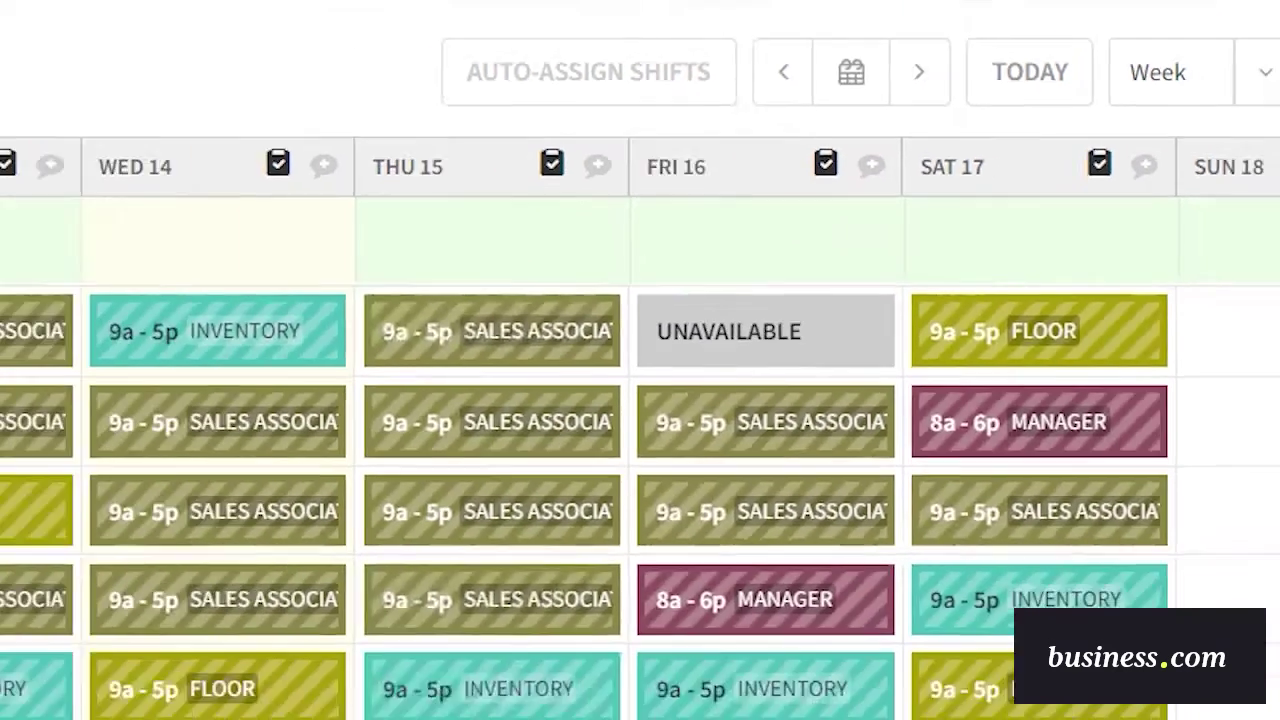
mouse_move(790, 492)
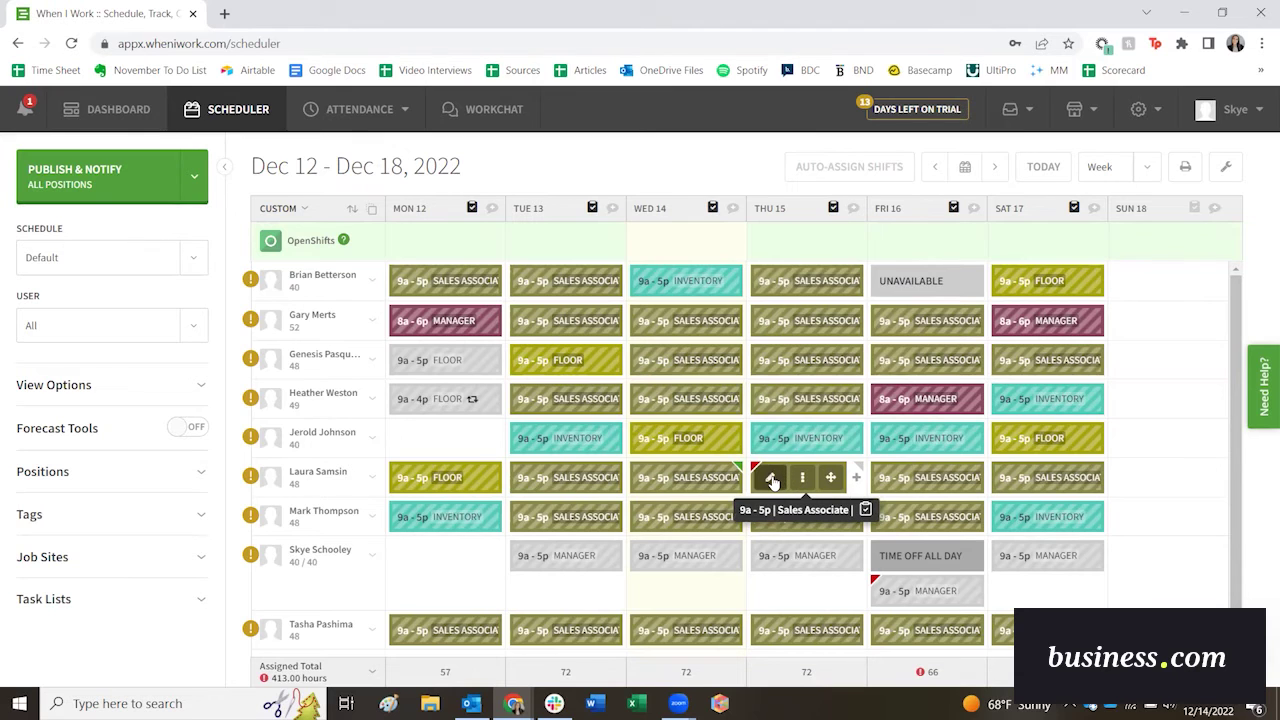
Delete the sixth-row employee's Thursday, Dec 15 Sales Associate shift and confirm the deletion.
click(772, 479)
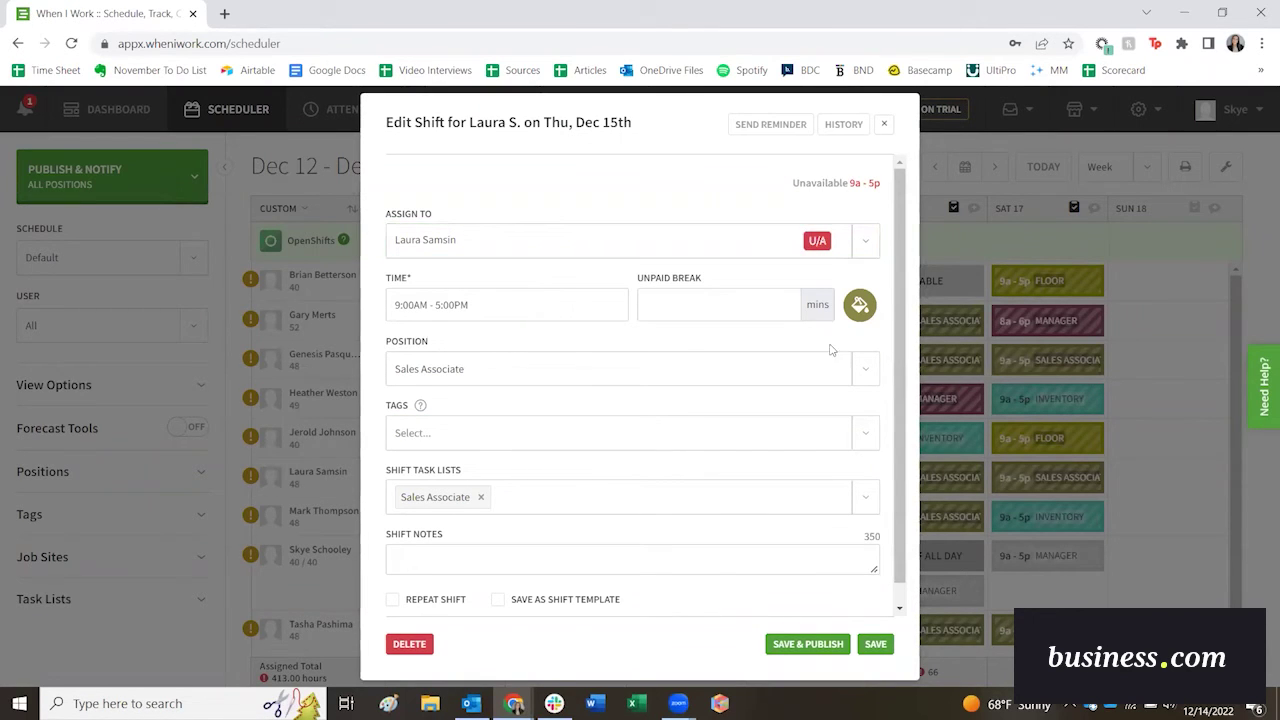
click(409, 644)
click(846, 442)
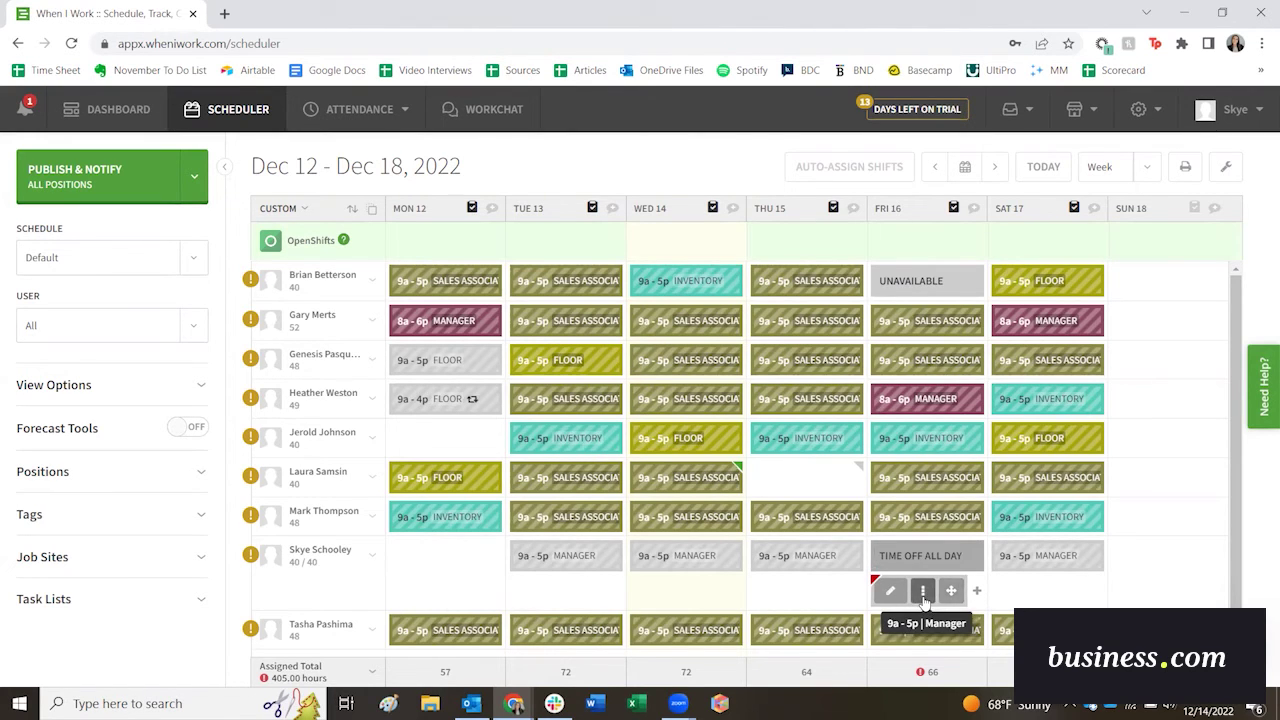
Delete the Friday, Dec 16 Manager shift and review the all-day time-off request.
click(896, 593)
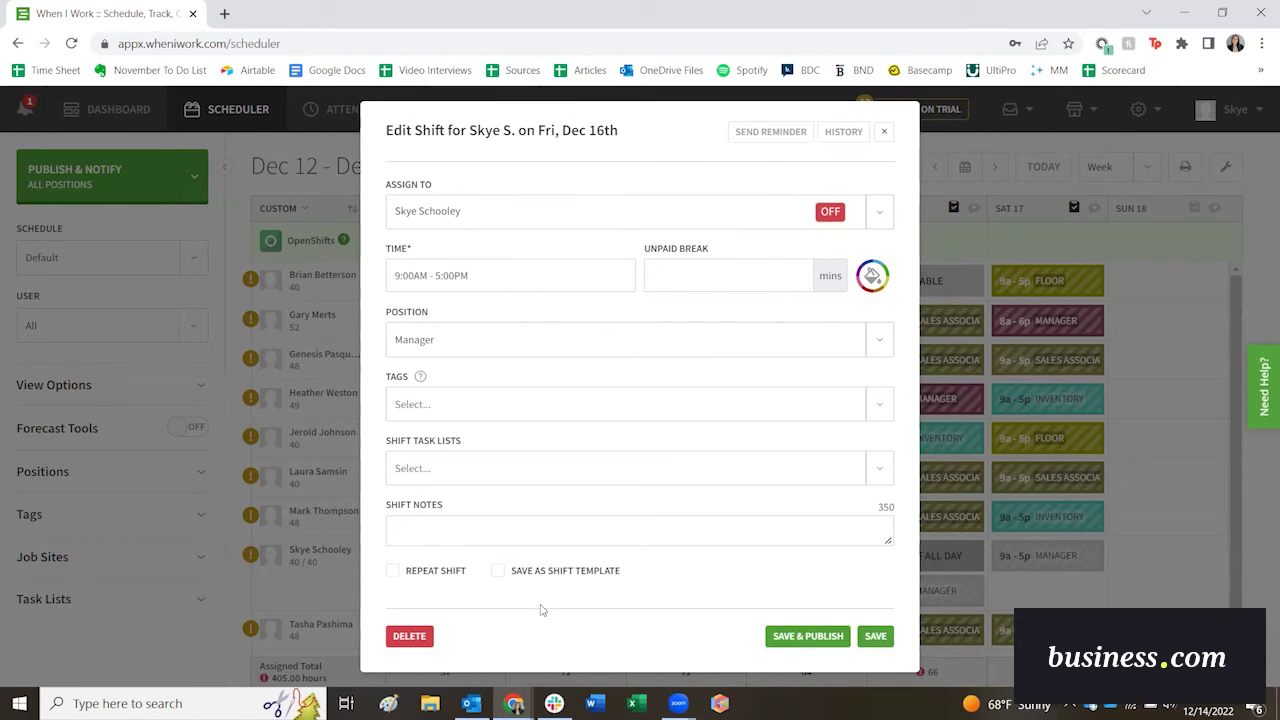
click(409, 638)
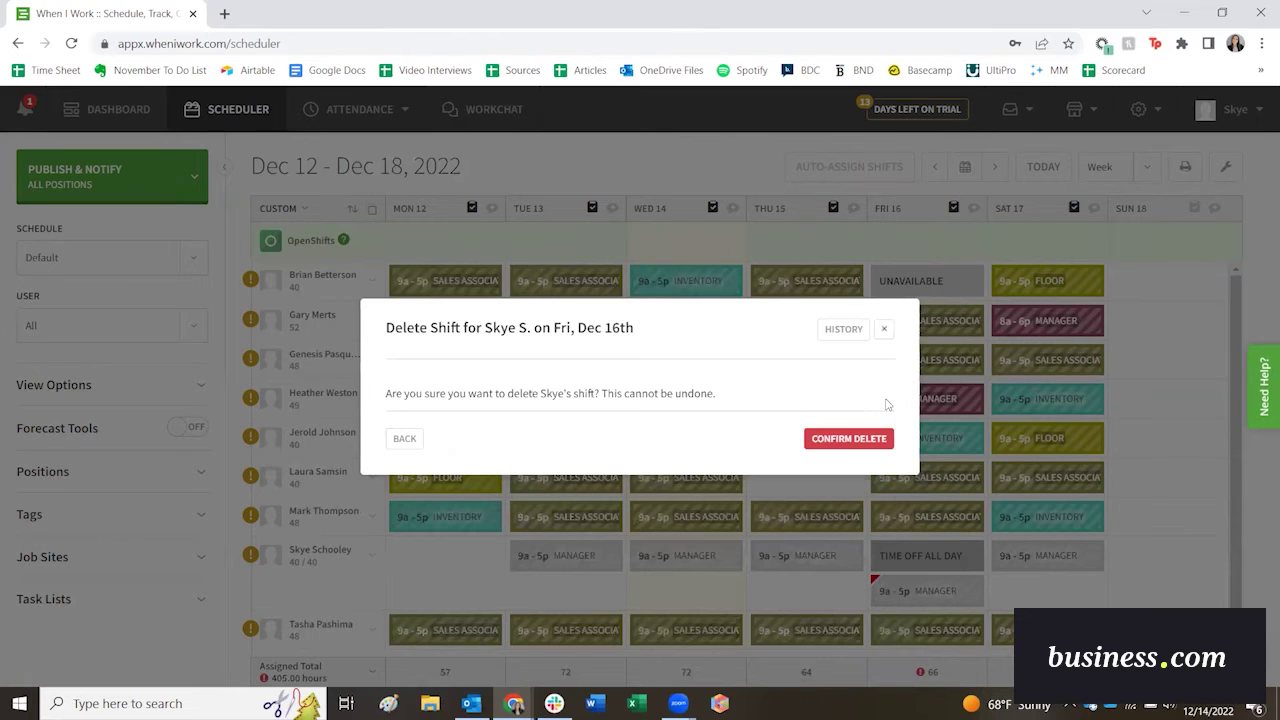
click(853, 441)
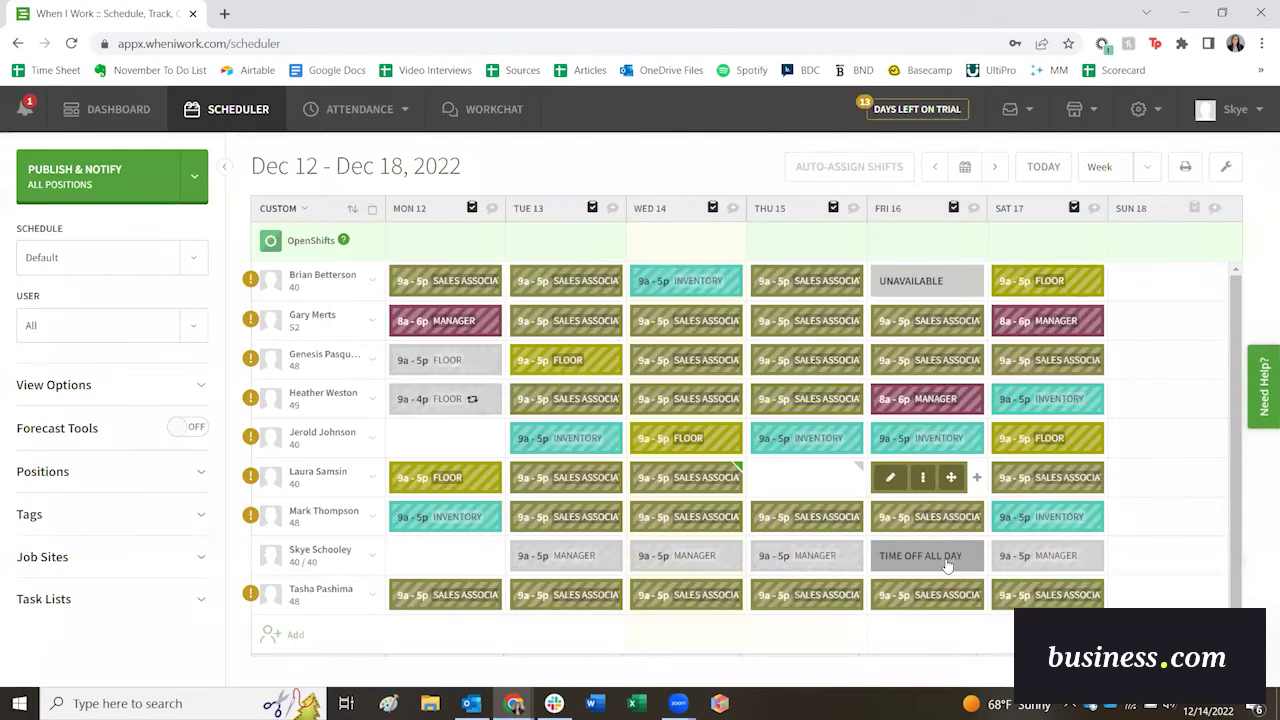
click(938, 565)
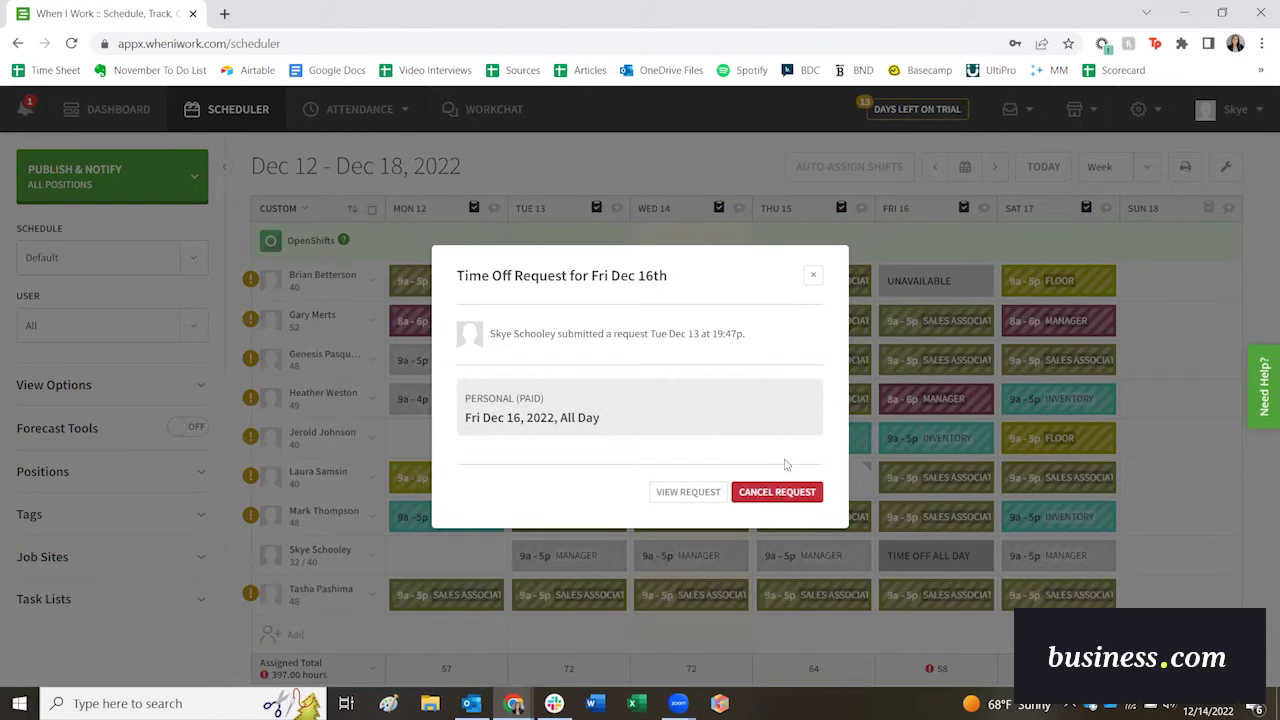
click(813, 275)
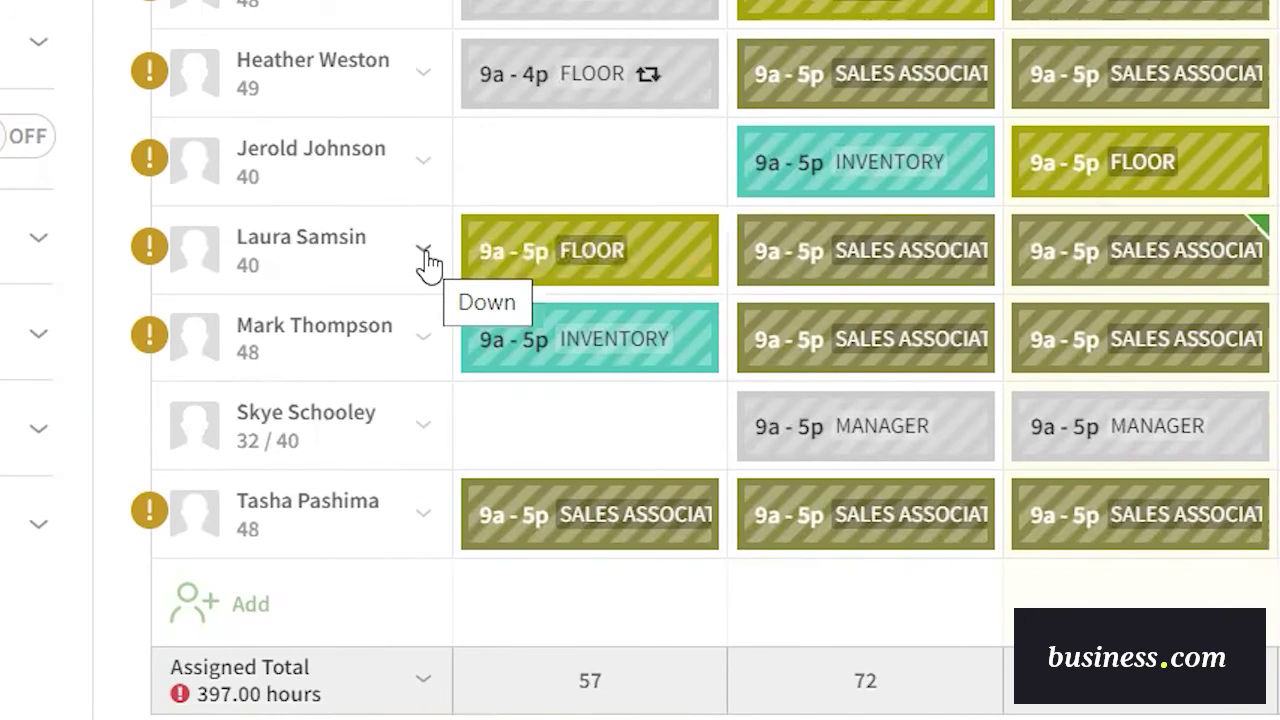
click(424, 252)
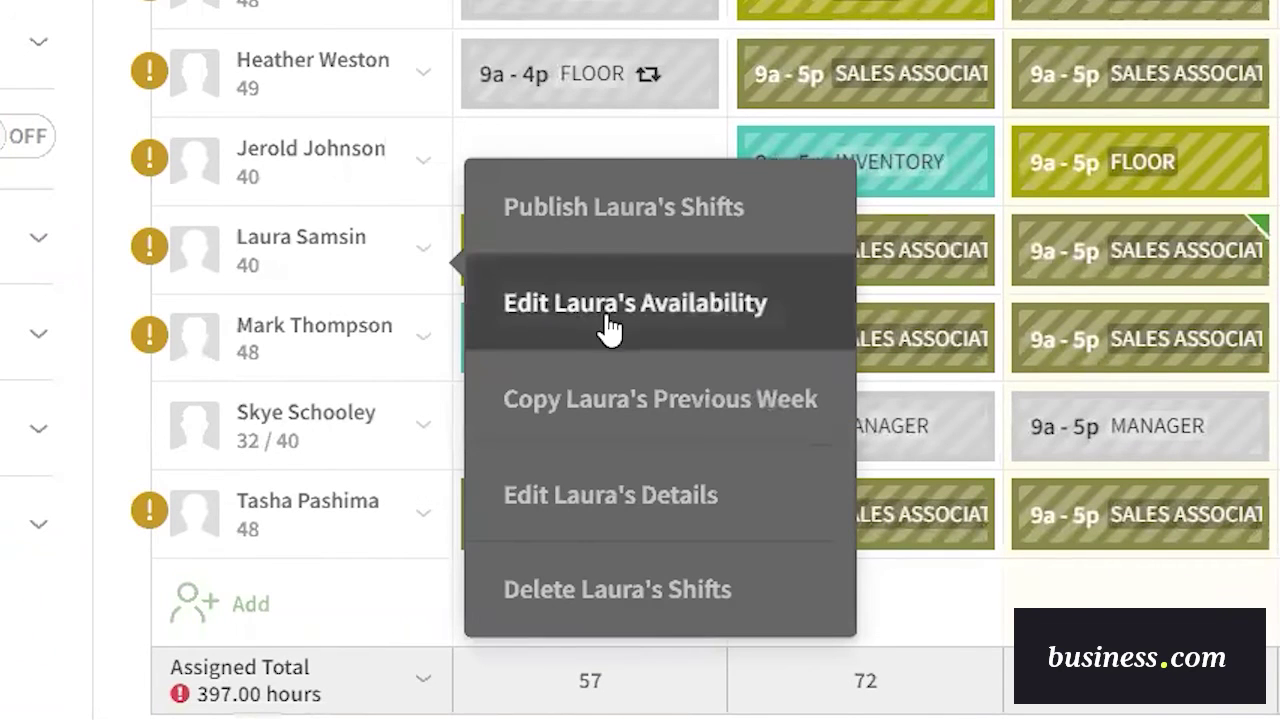
click(757, 325)
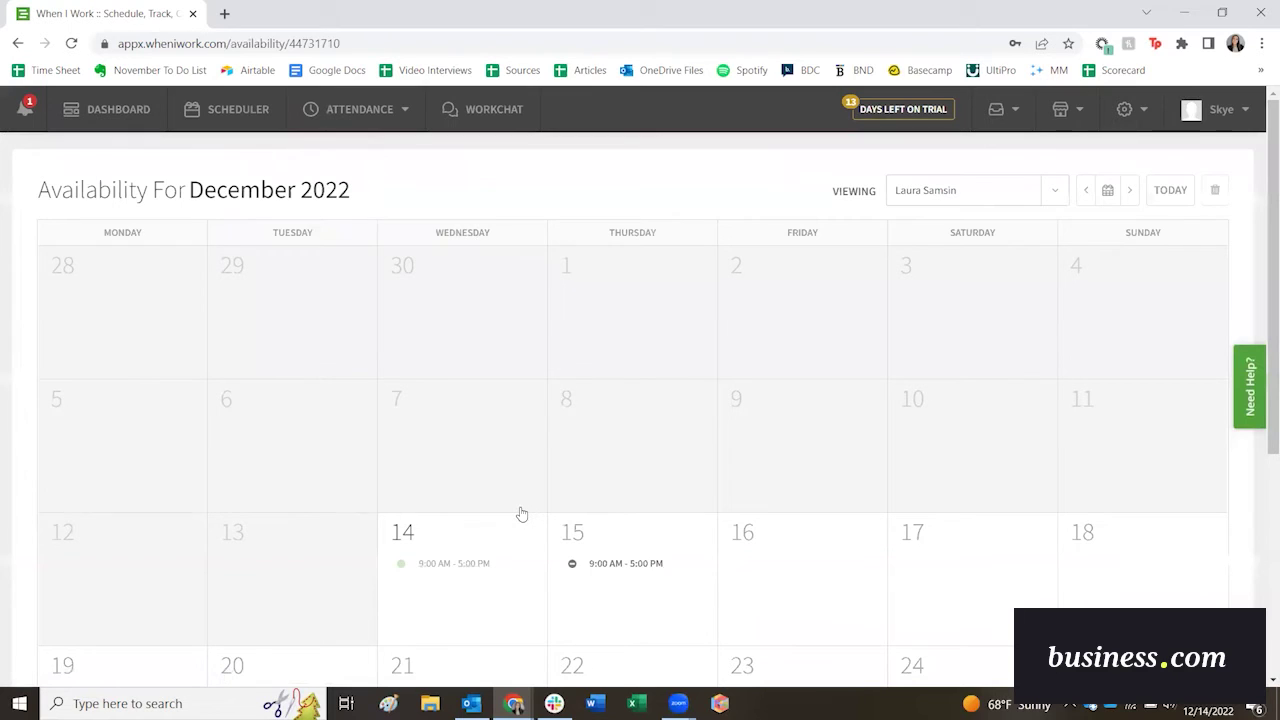
mouse_move(435, 577)
mouse_move(623, 563)
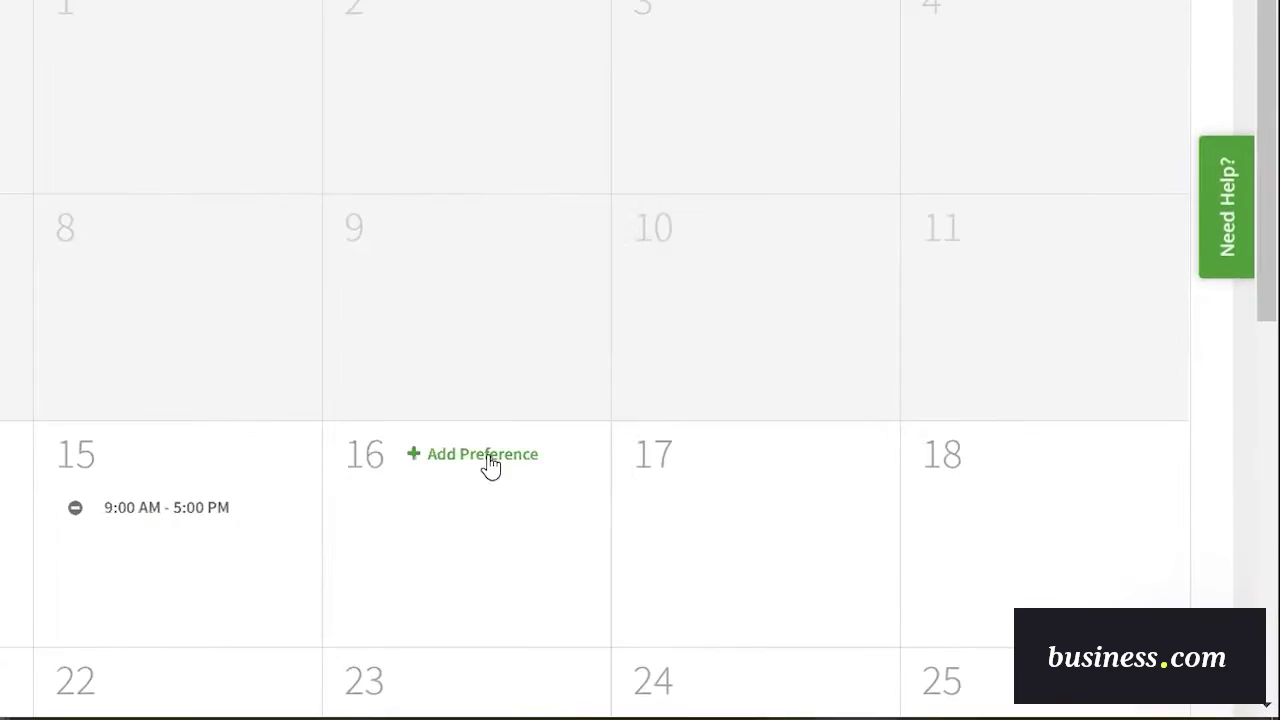
click(815, 536)
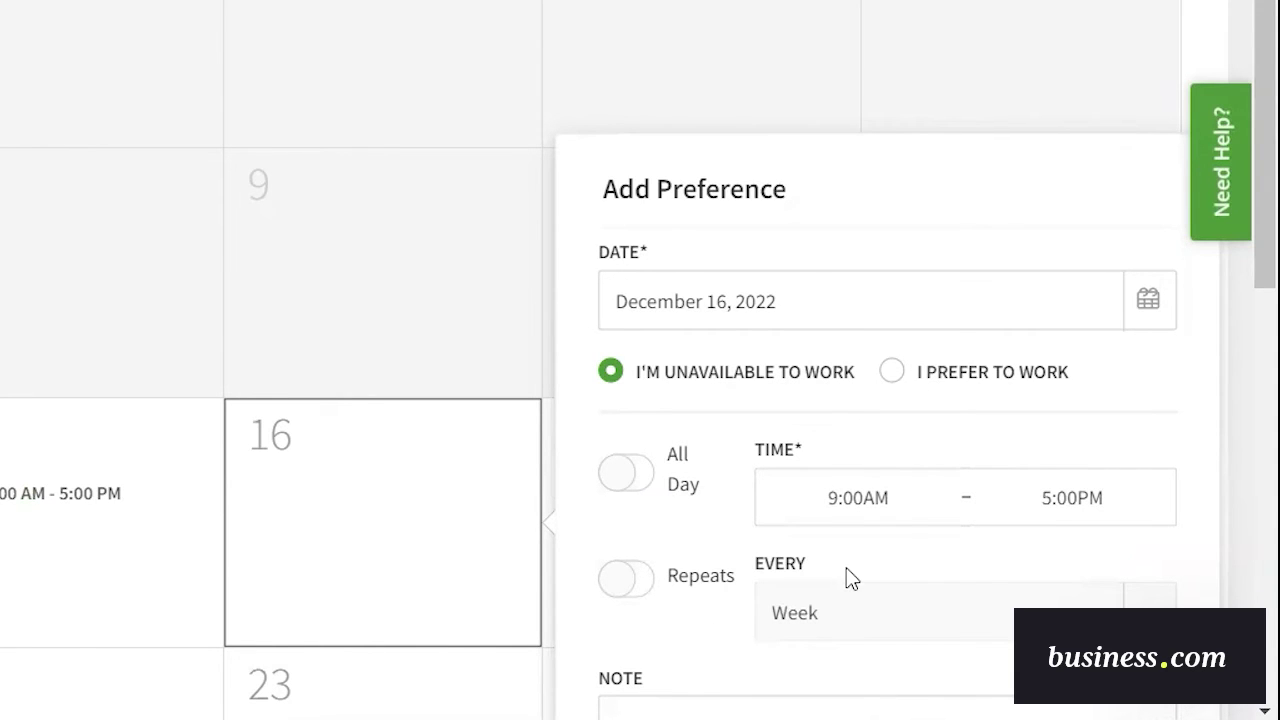
click(417, 553)
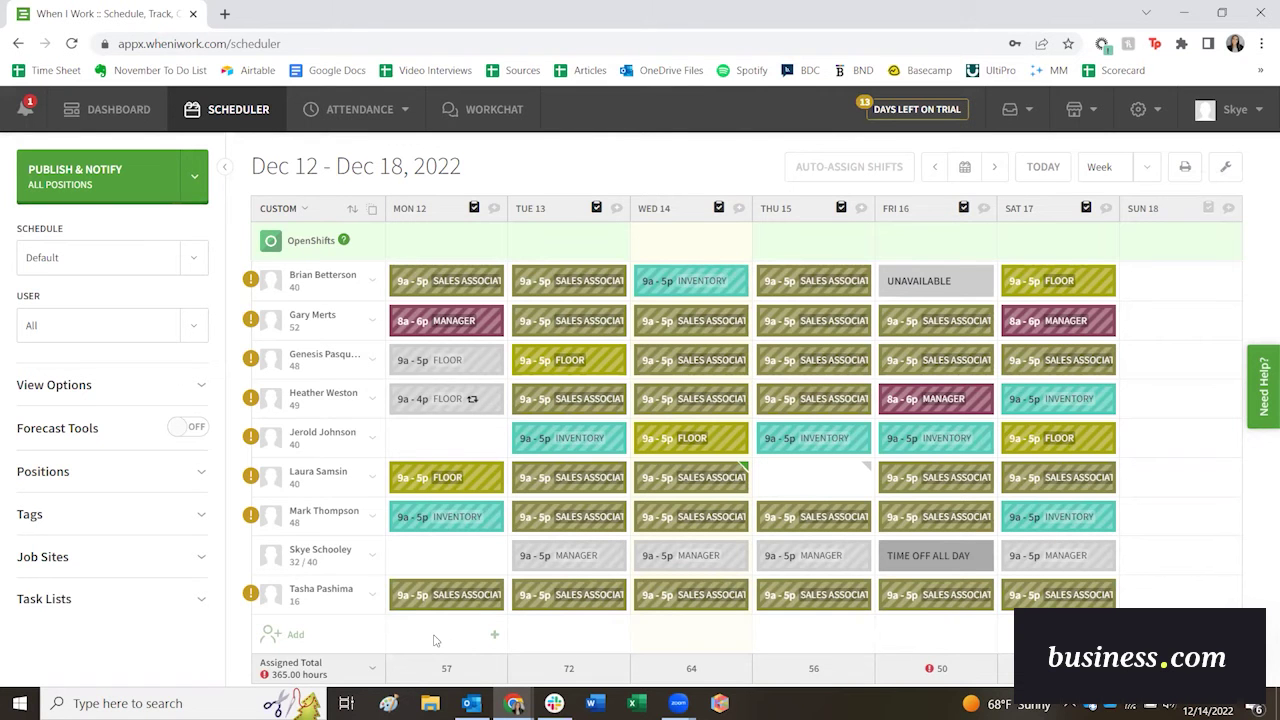
Create a new Shift Tasks list named Floor.
click(201, 604)
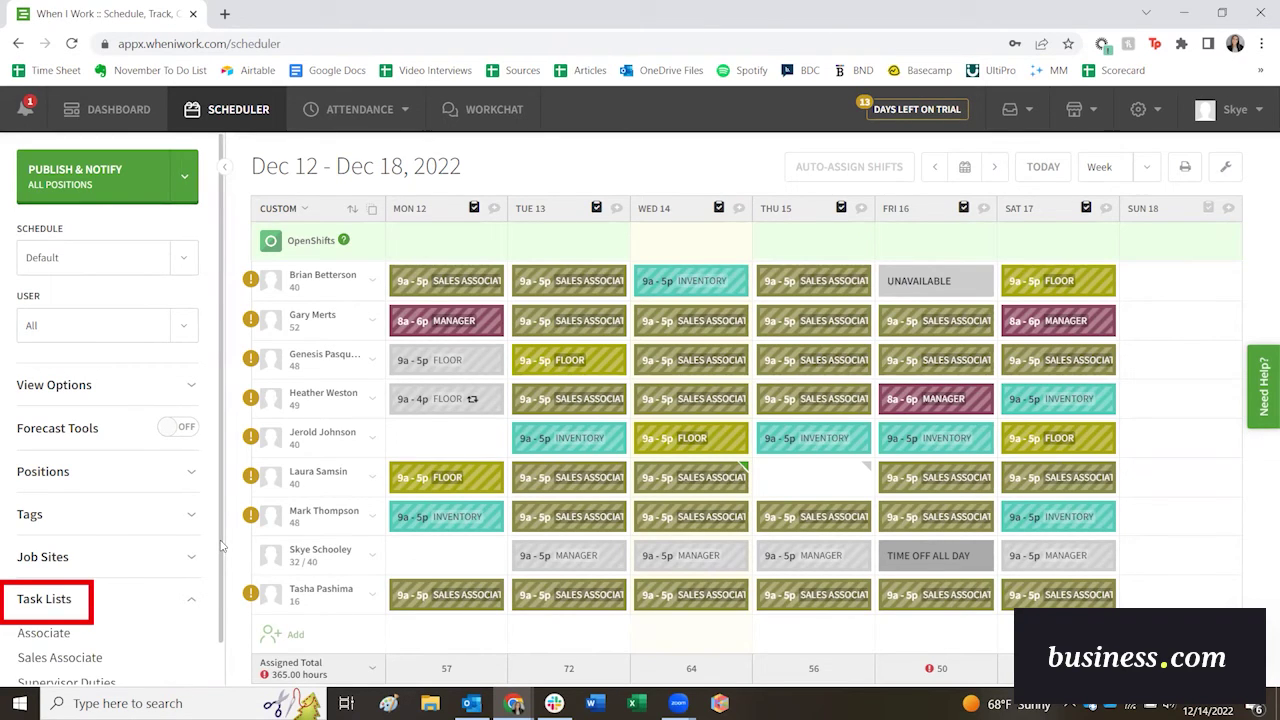
scroll(222, 550, down, 1)
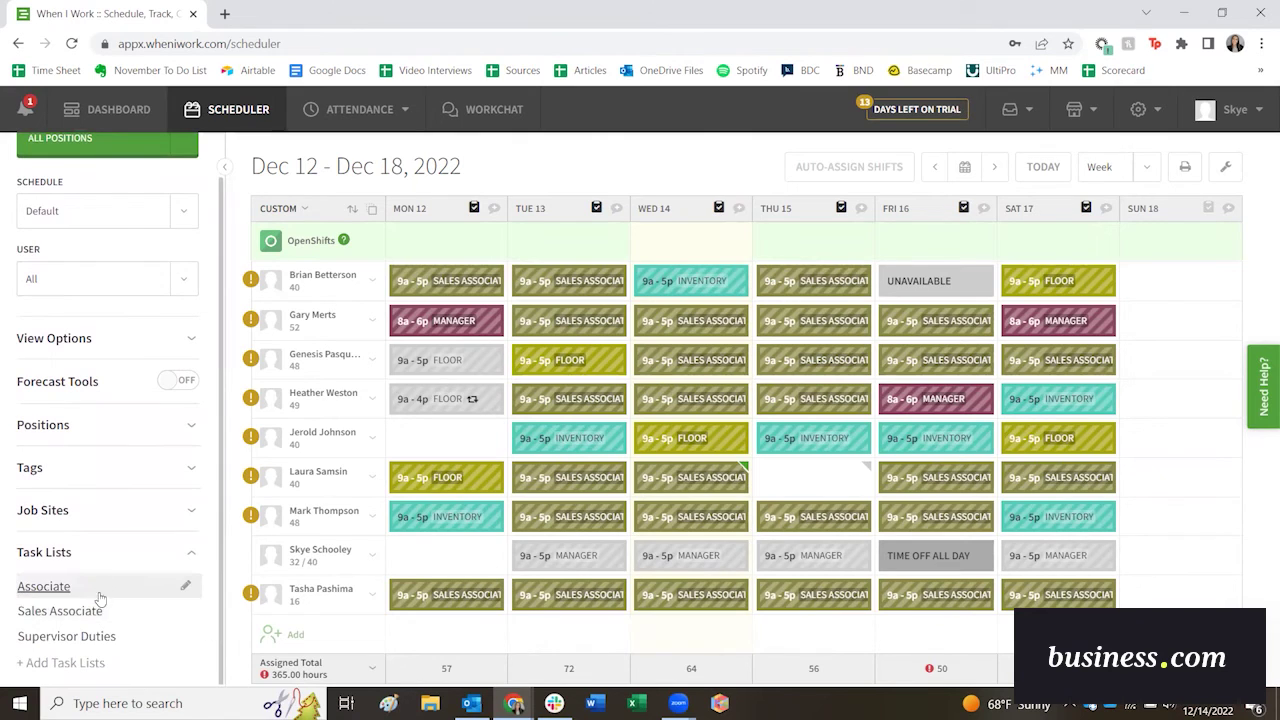
click(62, 663)
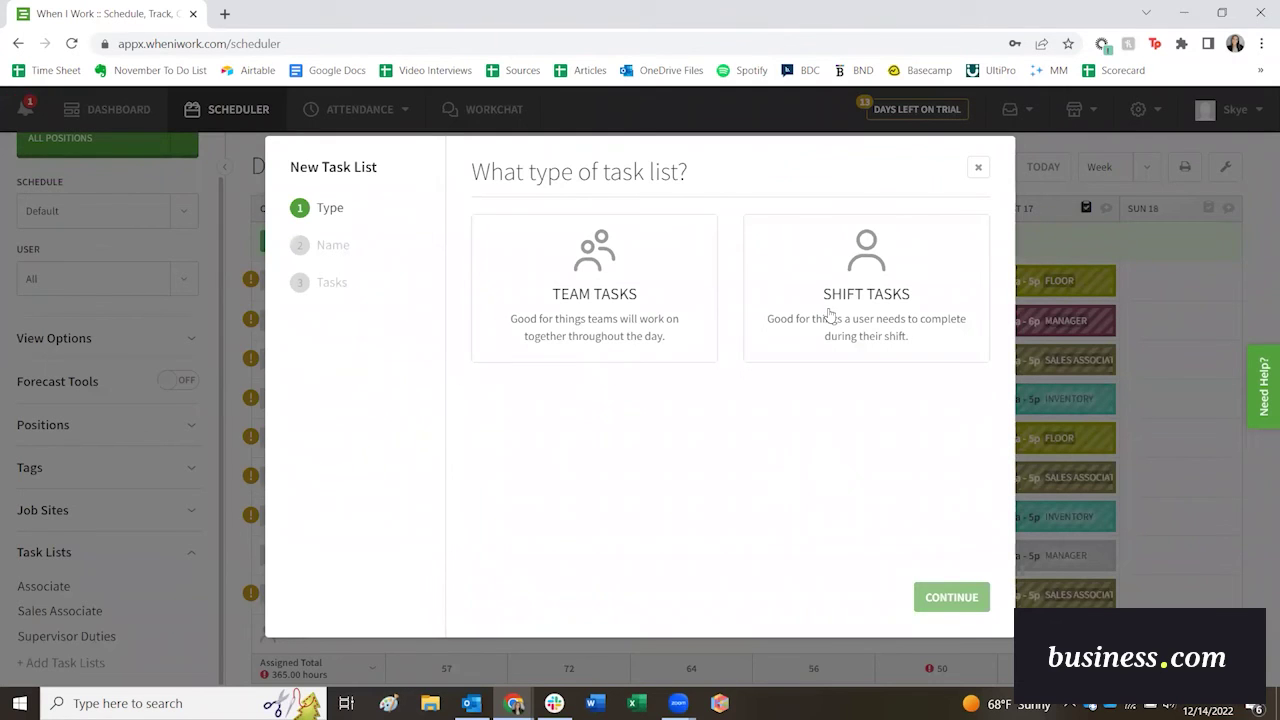
click(862, 304)
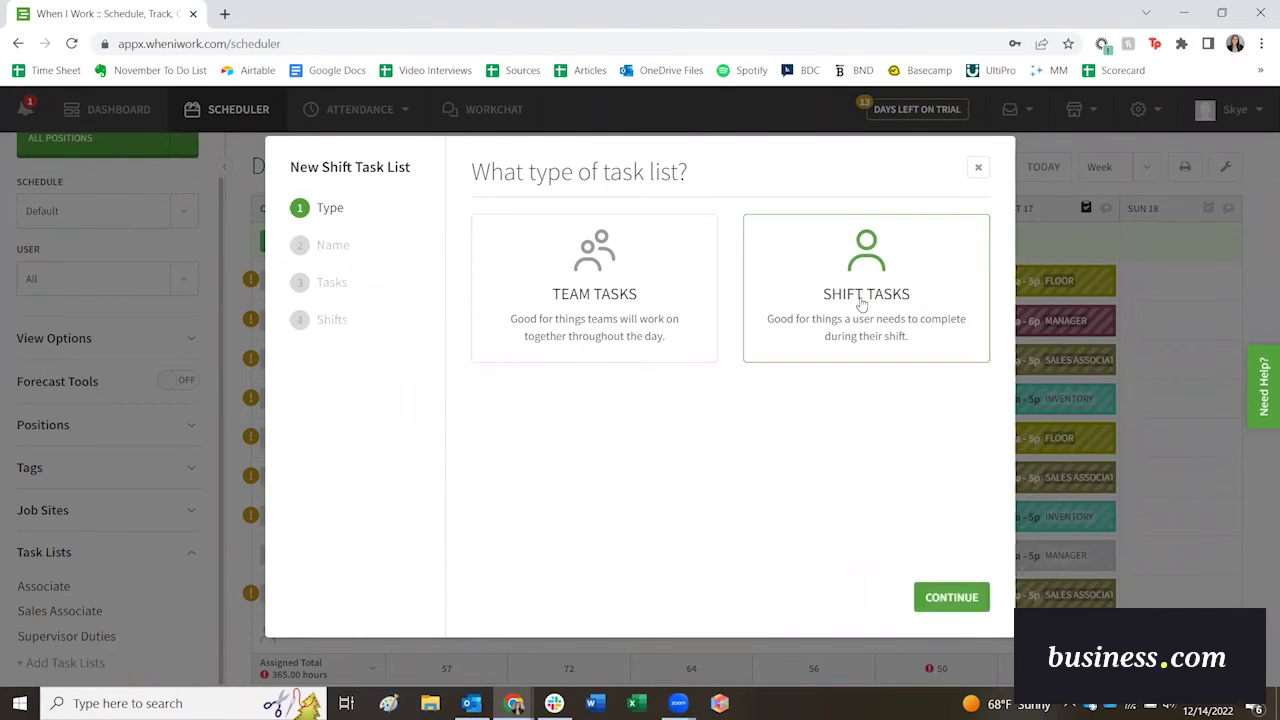
click(948, 598)
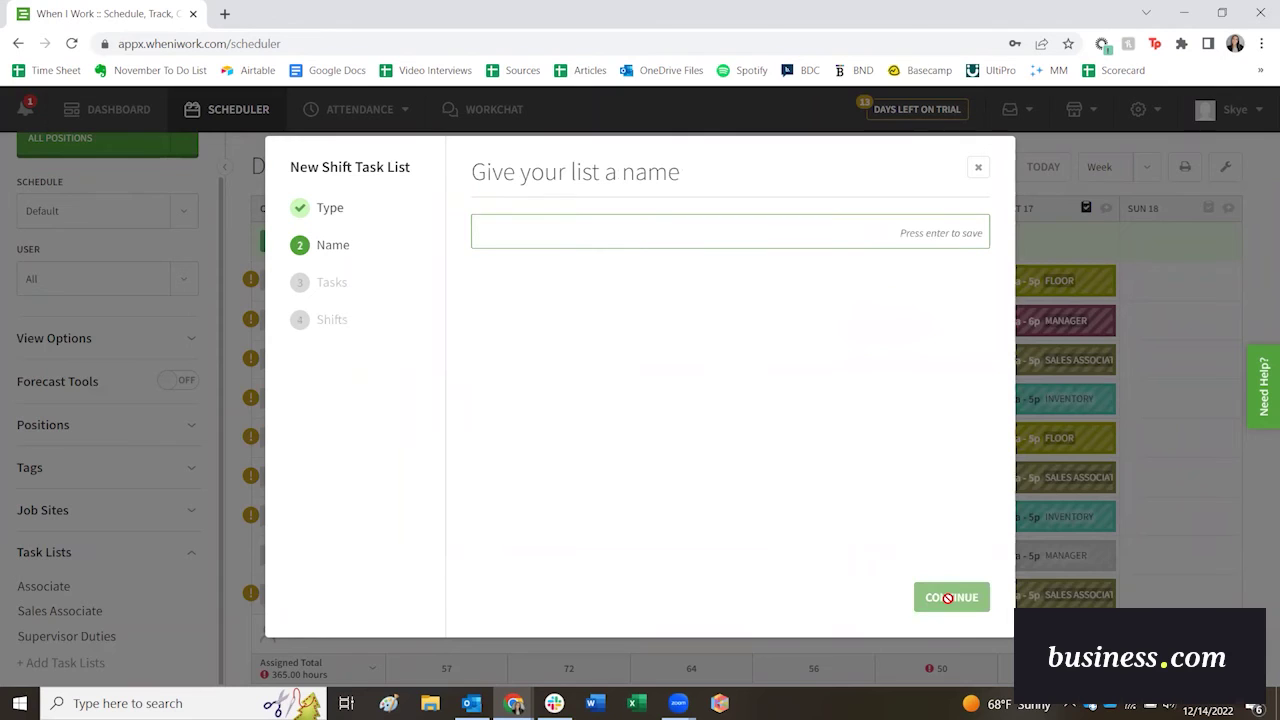
text(Flo)
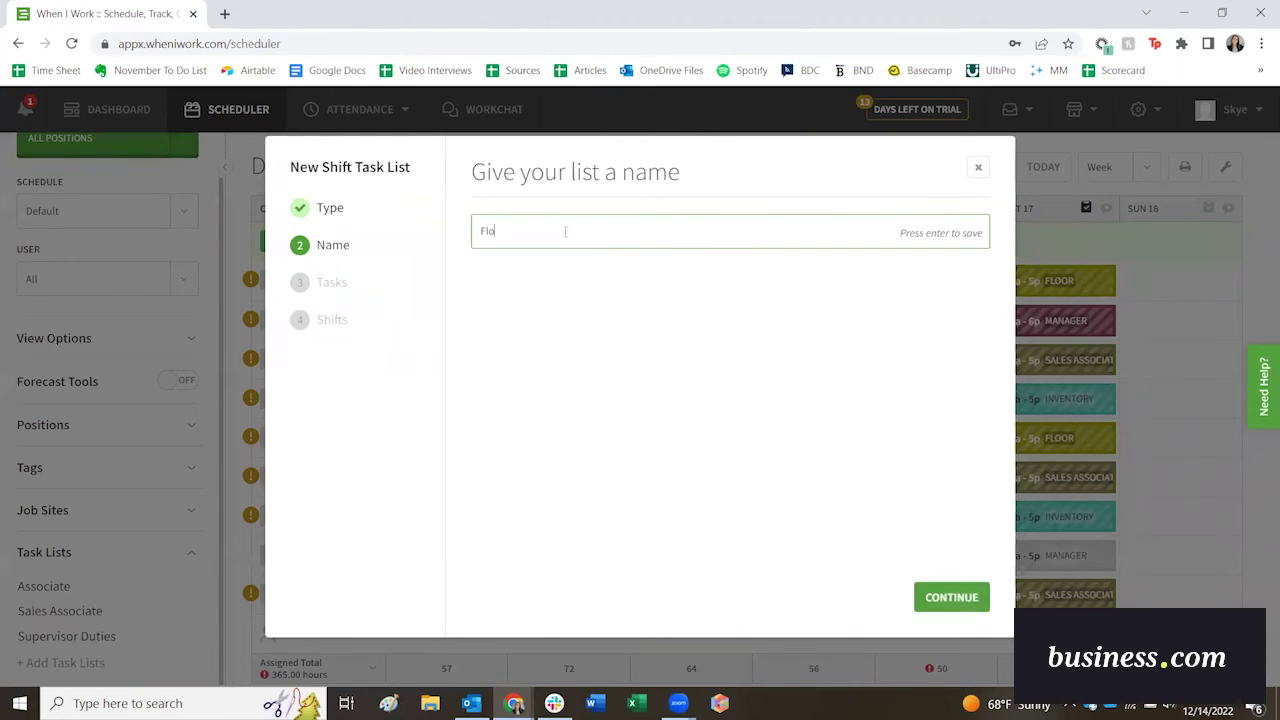
text(or)
key(Return)
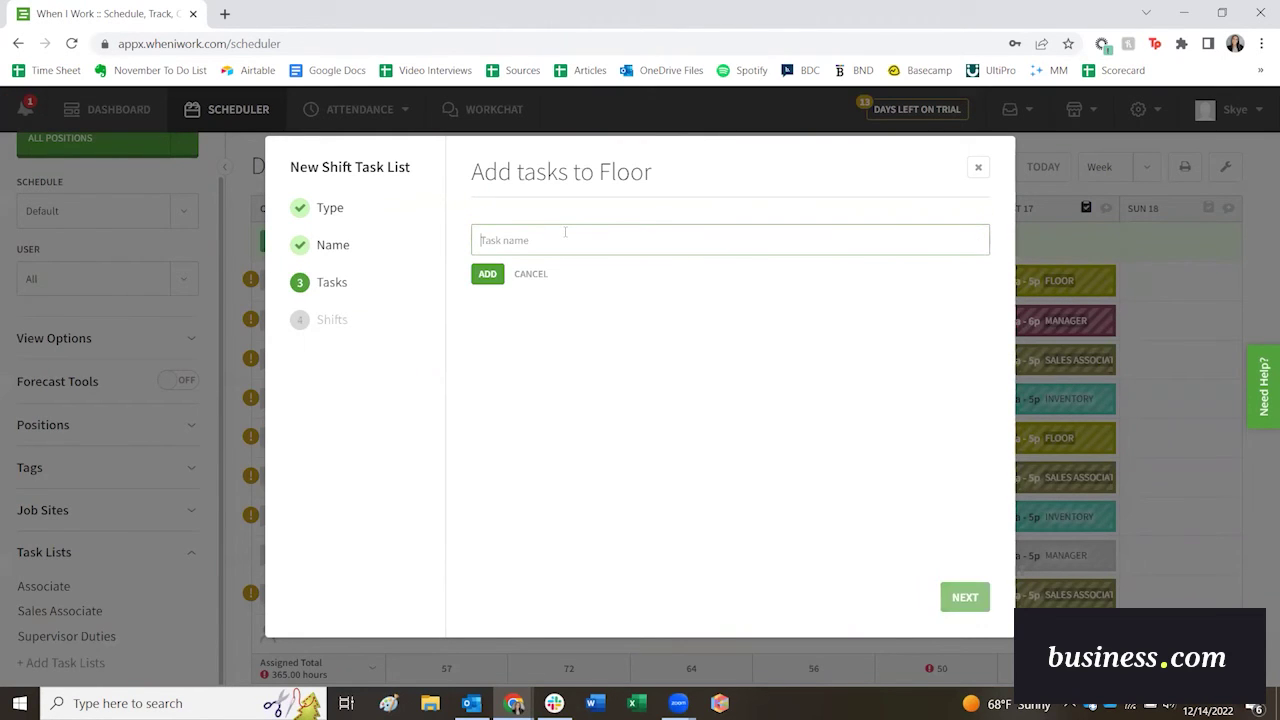
Add the tasks Greet customers, Verify inventory and Lock doors to the Floor list.
text(Greet customers)
key(Return)
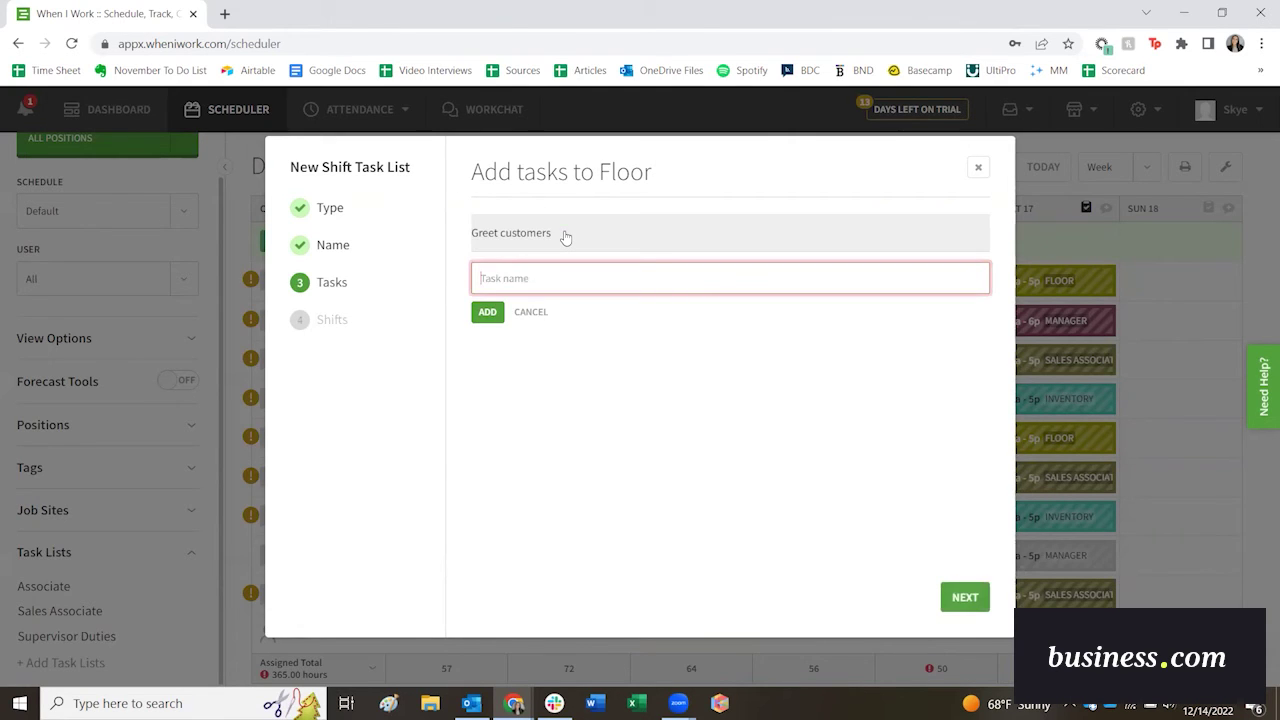
text(Verify inventory)
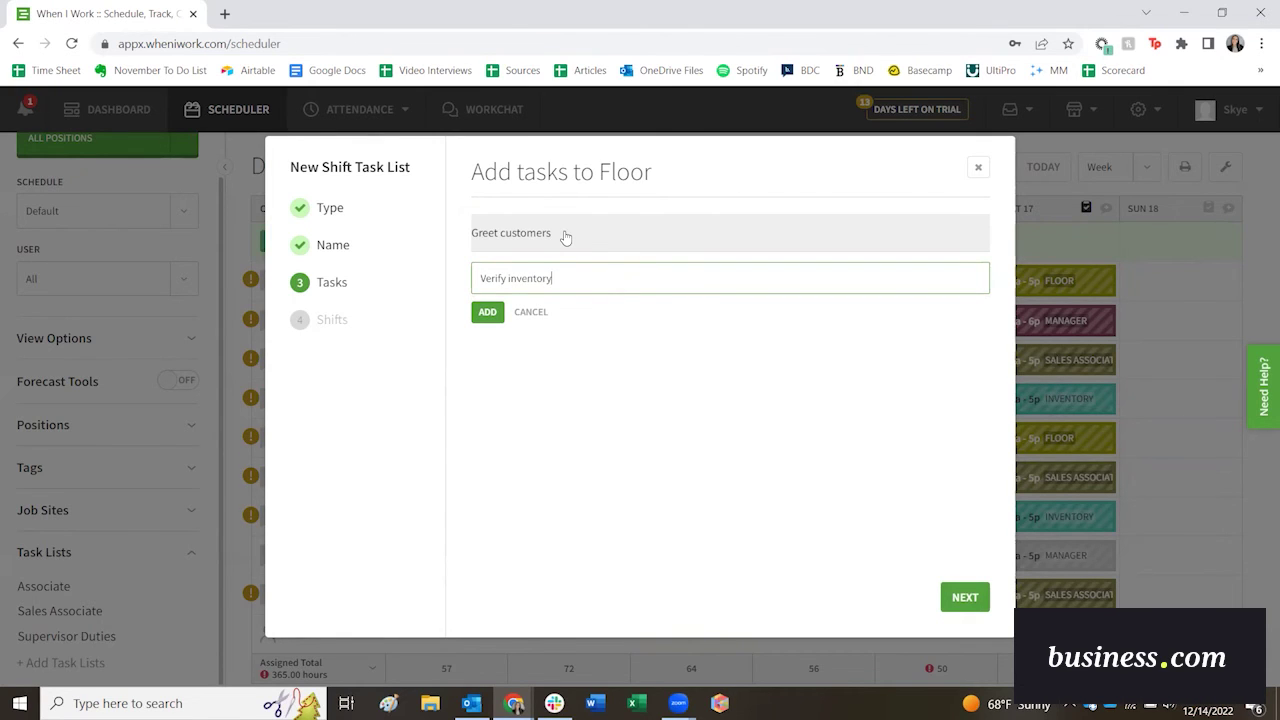
key(Return)
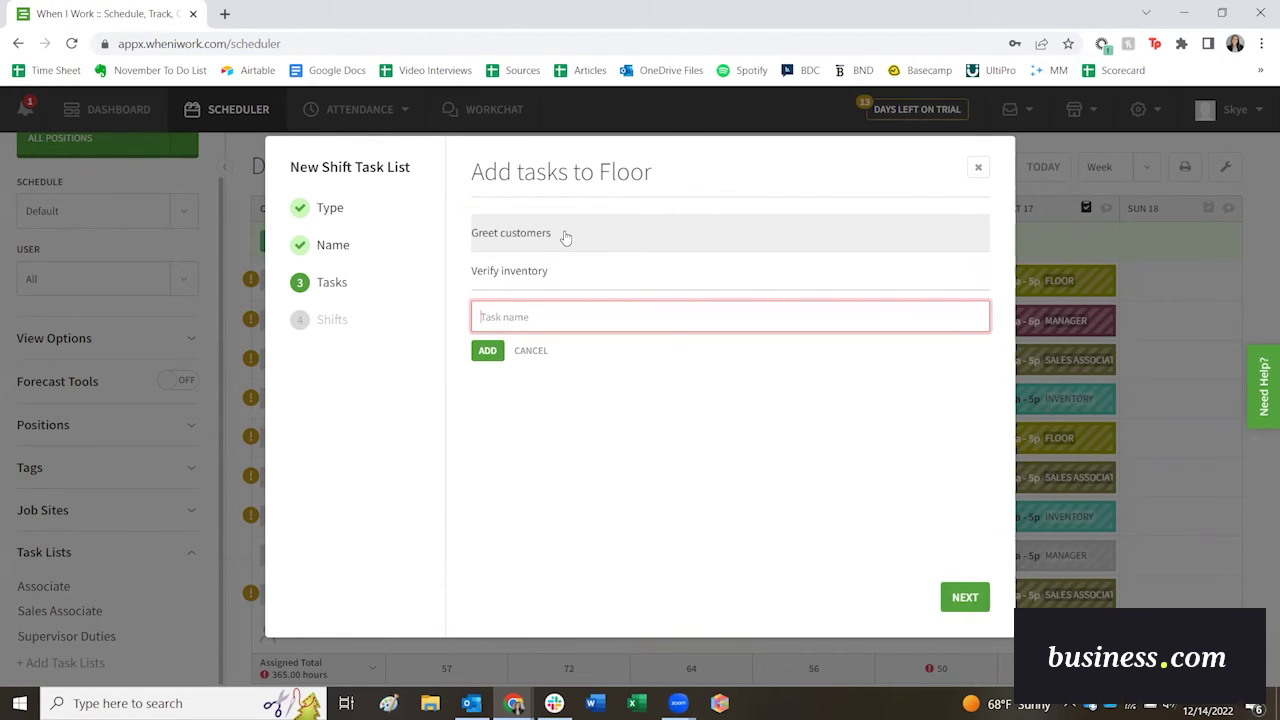
text(Lock doors)
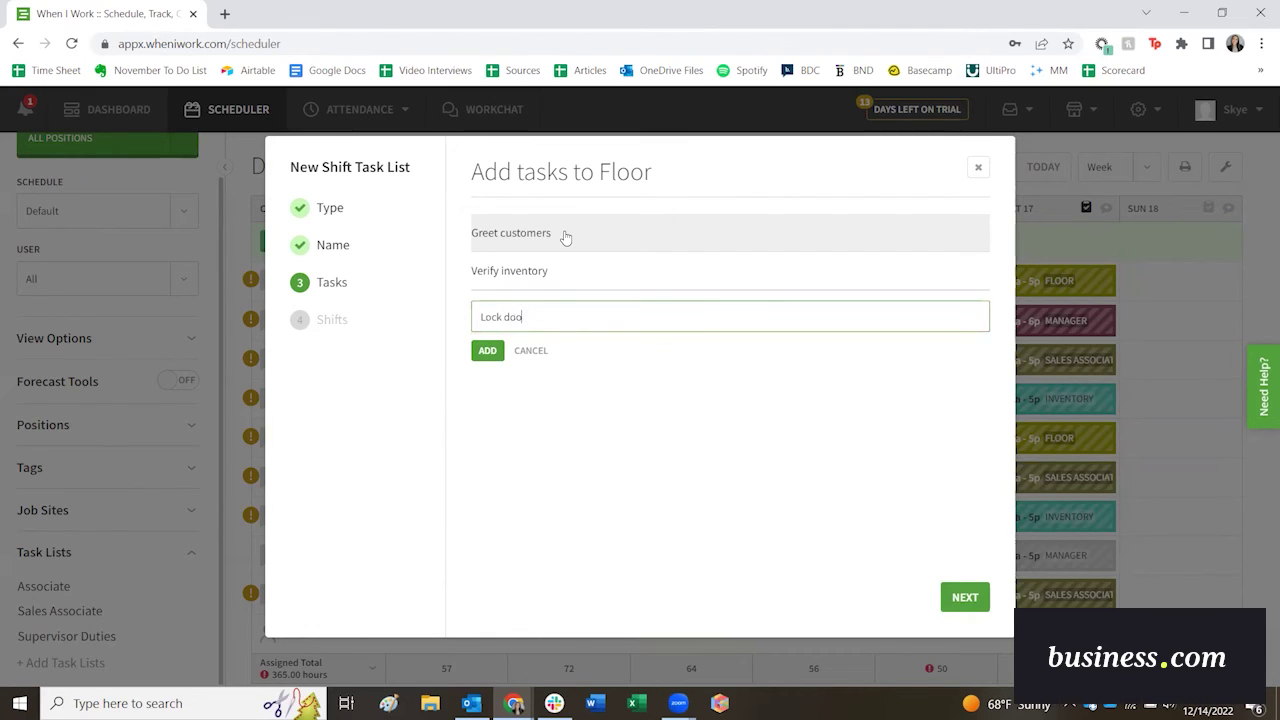
key(Return)
click(961, 599)
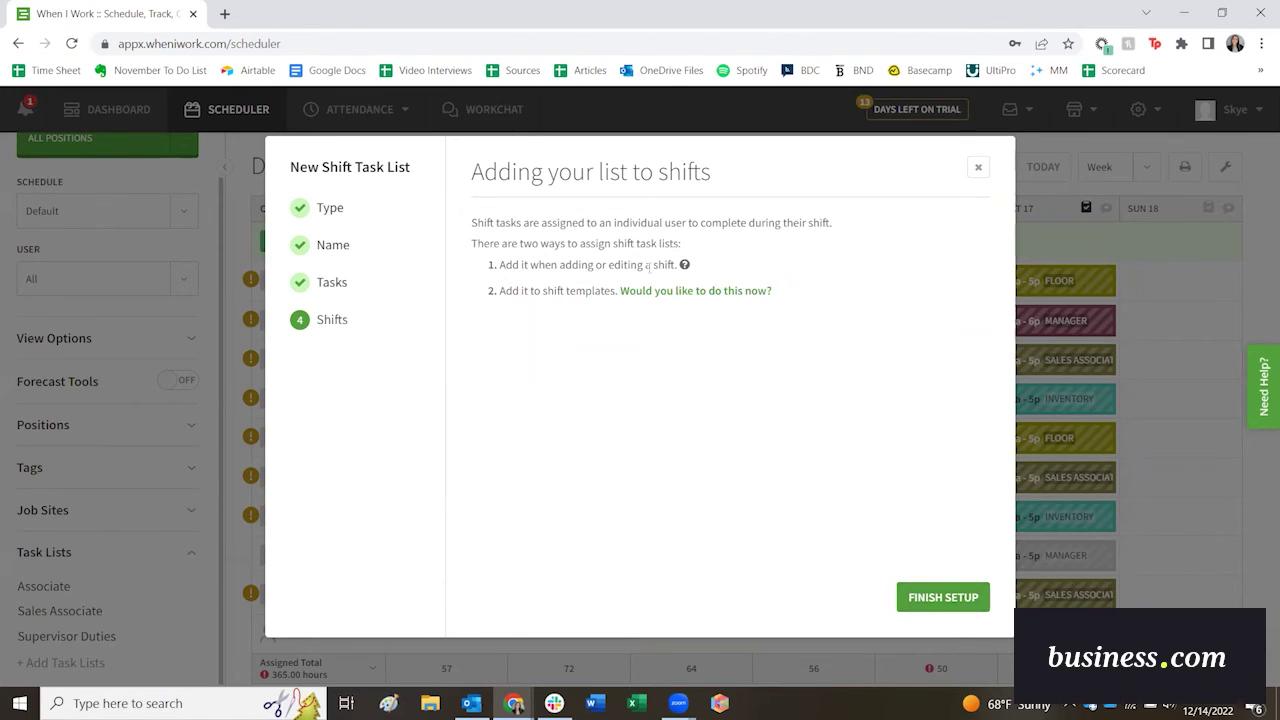
Finish the Floor task list and assign it to the Monday 9a–4p Floor shift, applying to all repeats.
click(943, 598)
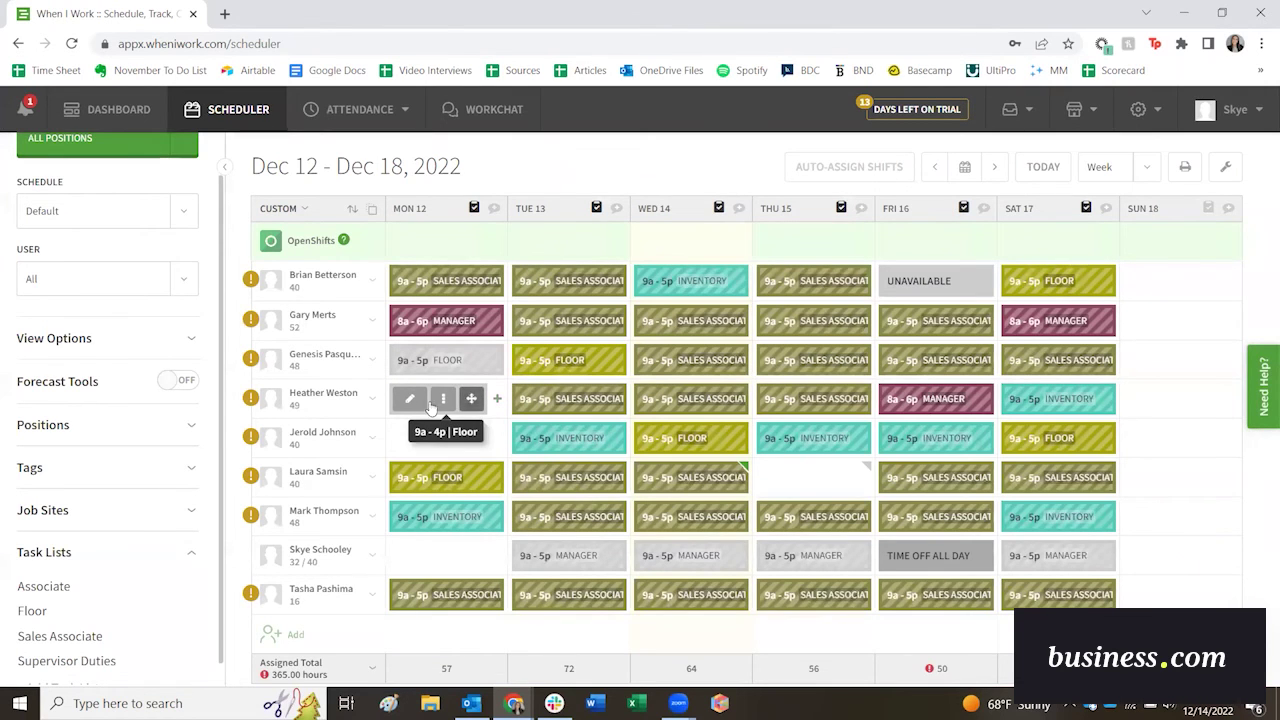
click(410, 400)
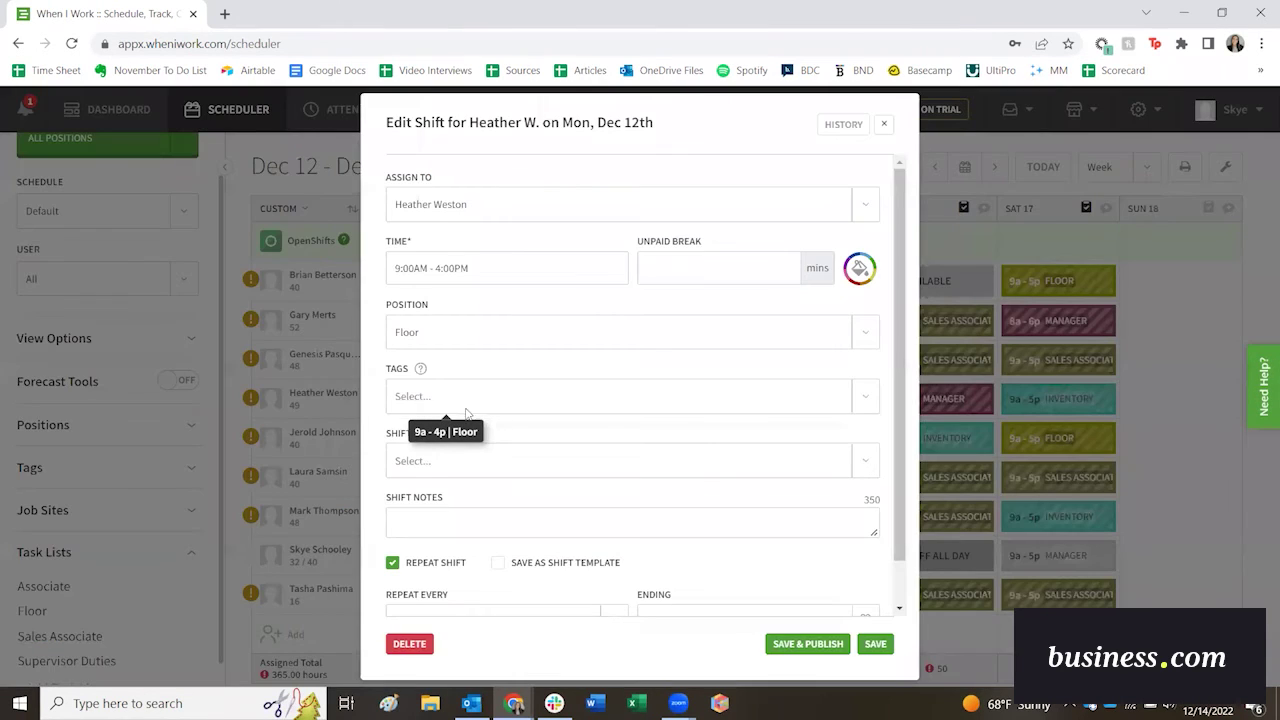
click(866, 462)
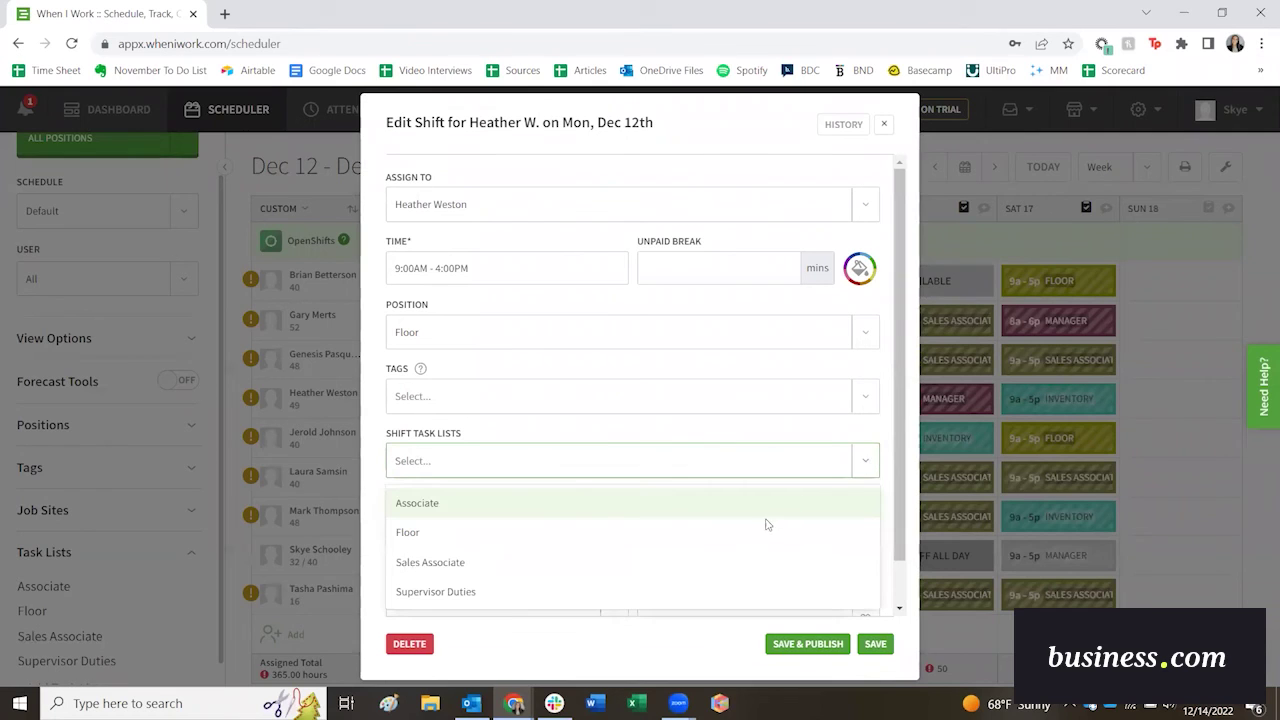
click(743, 532)
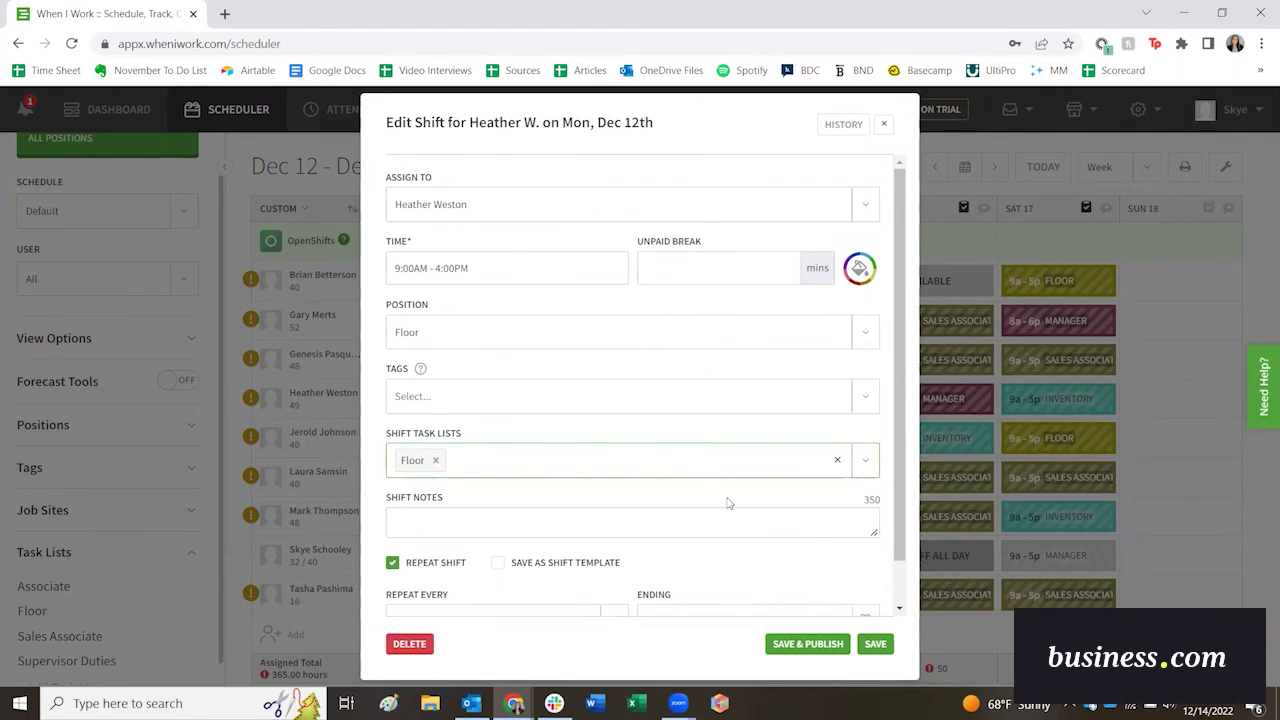
click(878, 645)
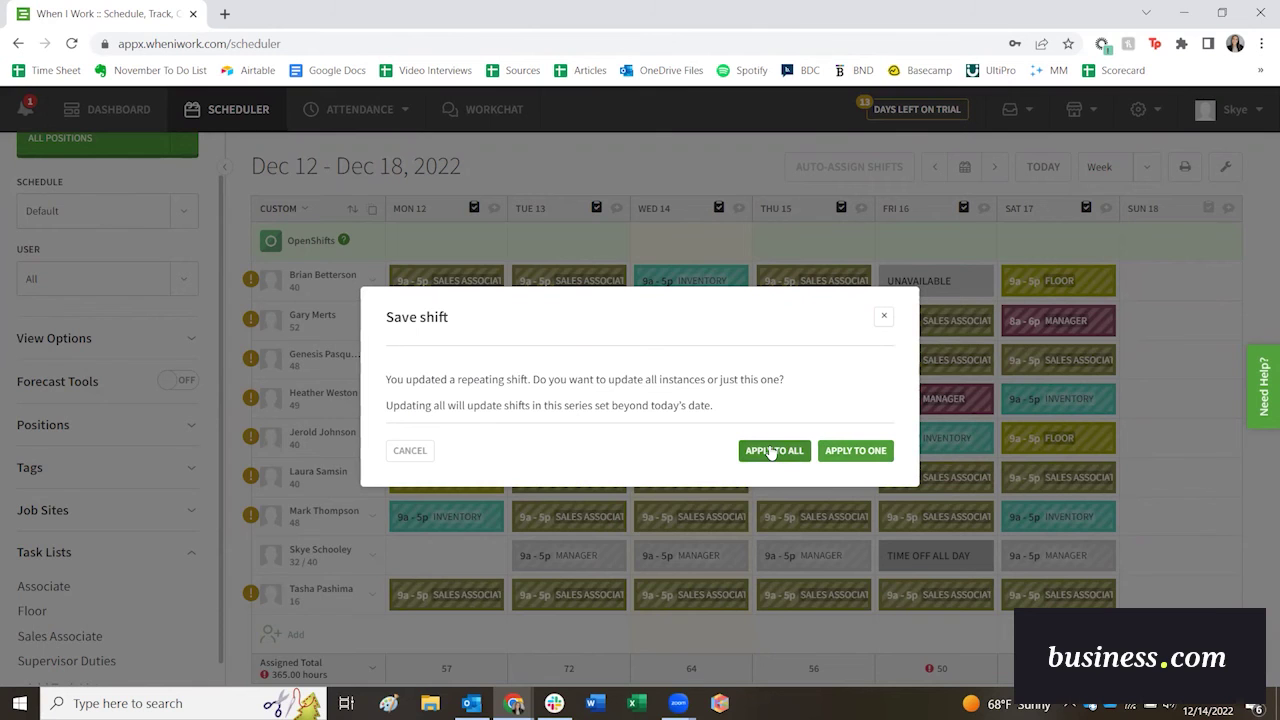
click(772, 451)
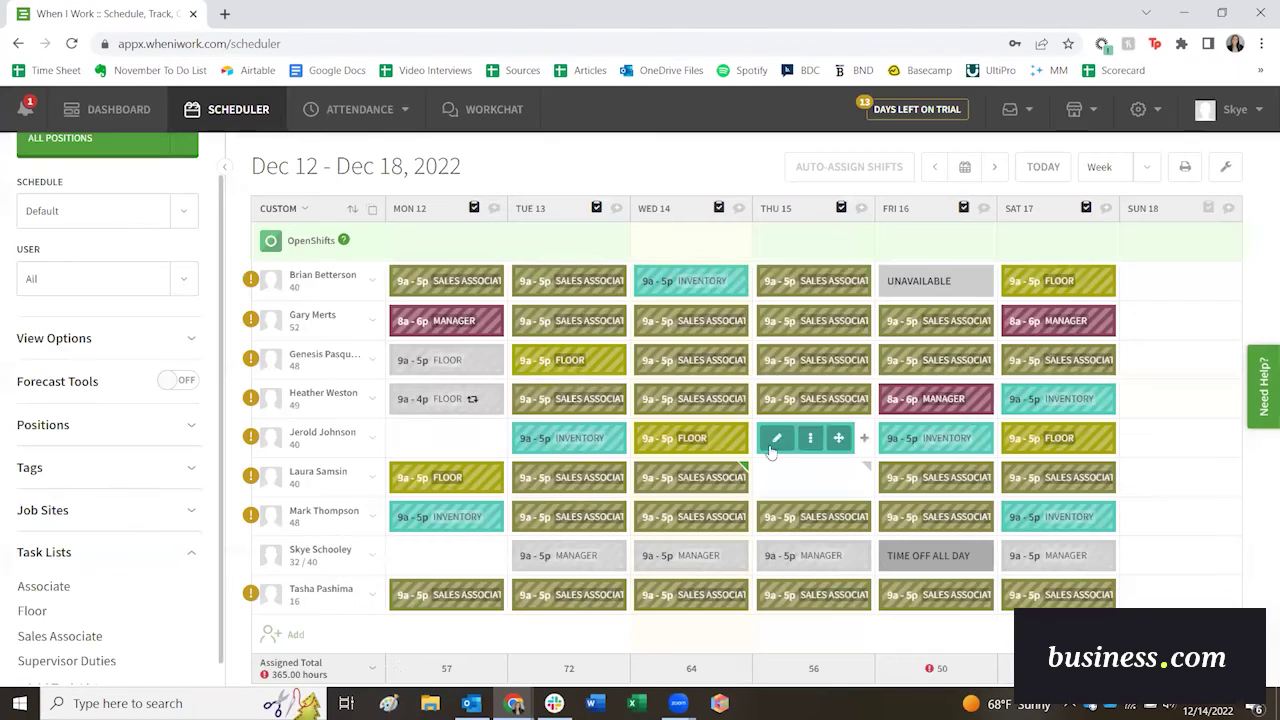
click(193, 558)
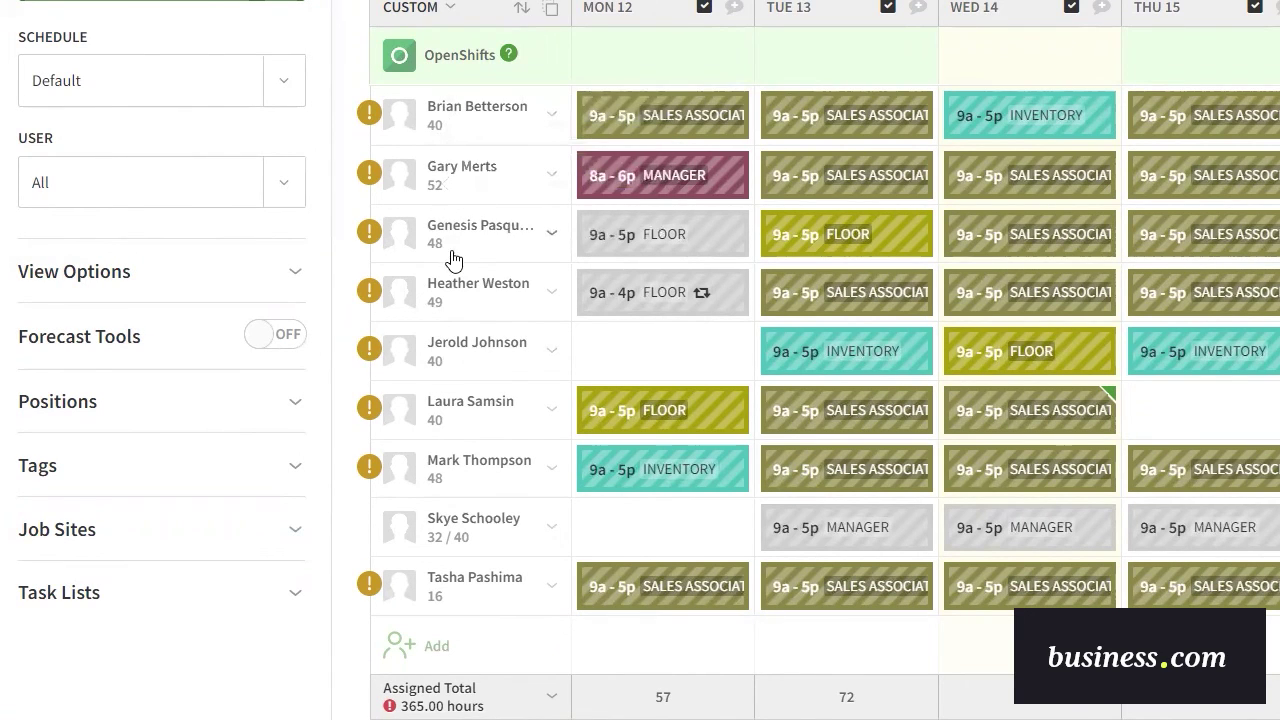
Reassign the overtime employee's Monday 9a–5p Floor shift to another employee, dropping them to 40 hours.
mouse_move(420, 705)
mouse_move(438, 260)
mouse_move(700, 236)
drag(700, 236, 707, 356)
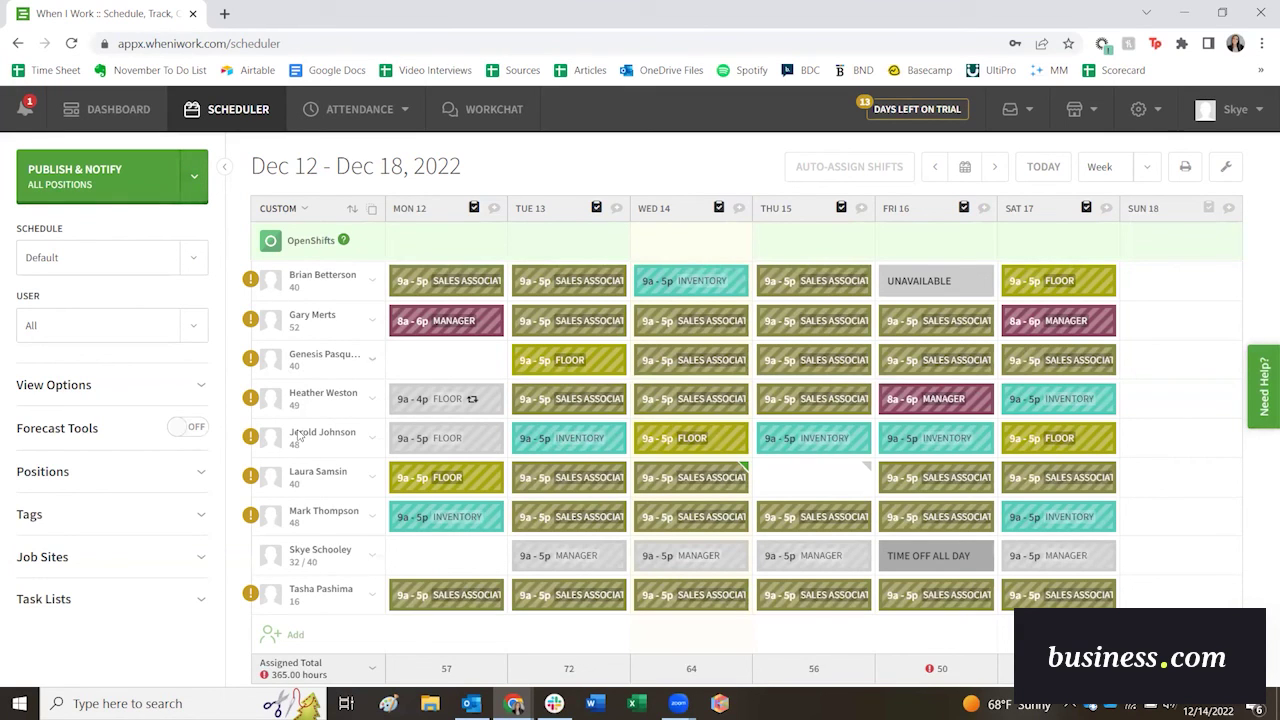
Set Publish & Notify recipients to All for the December 12–18 schedule.
click(196, 180)
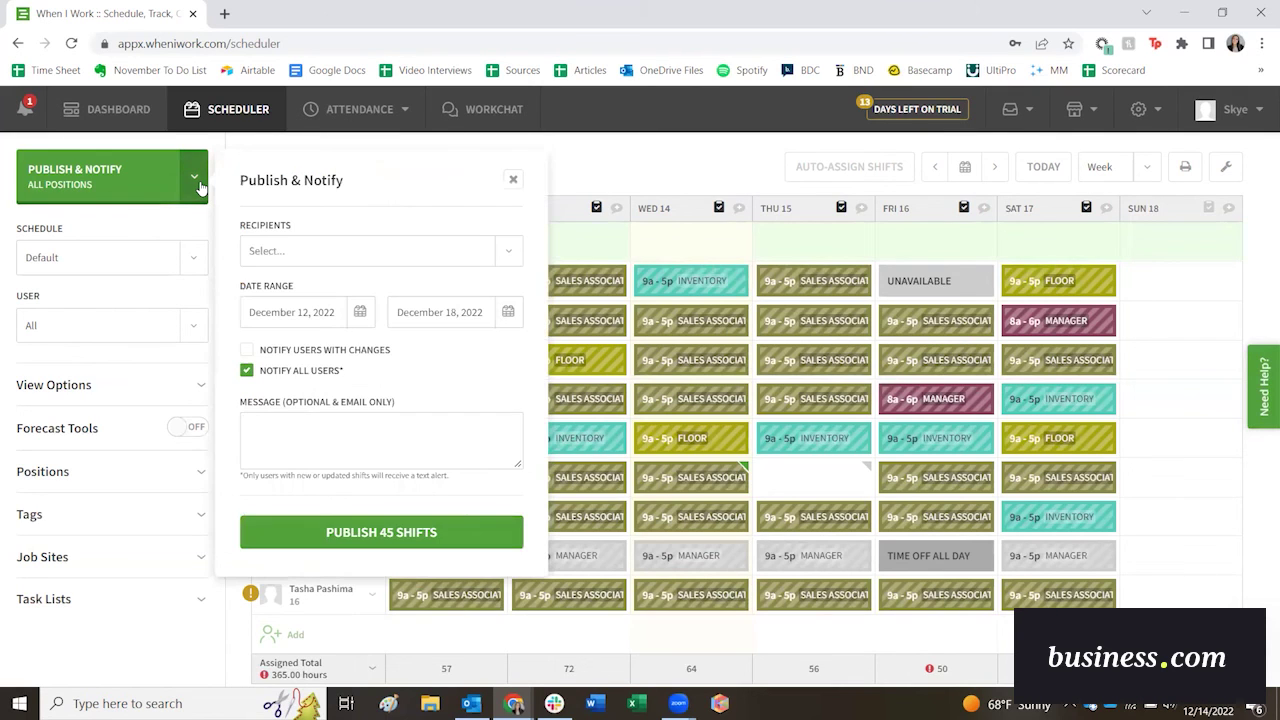
click(508, 253)
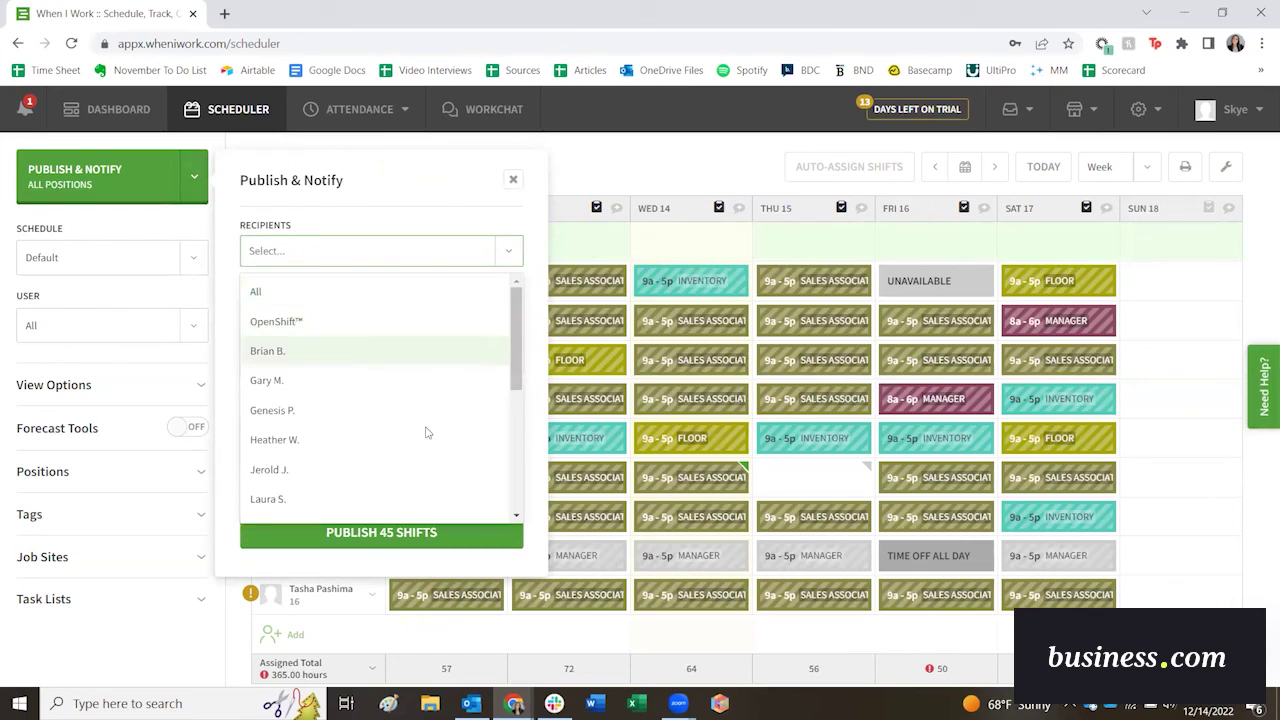
click(256, 291)
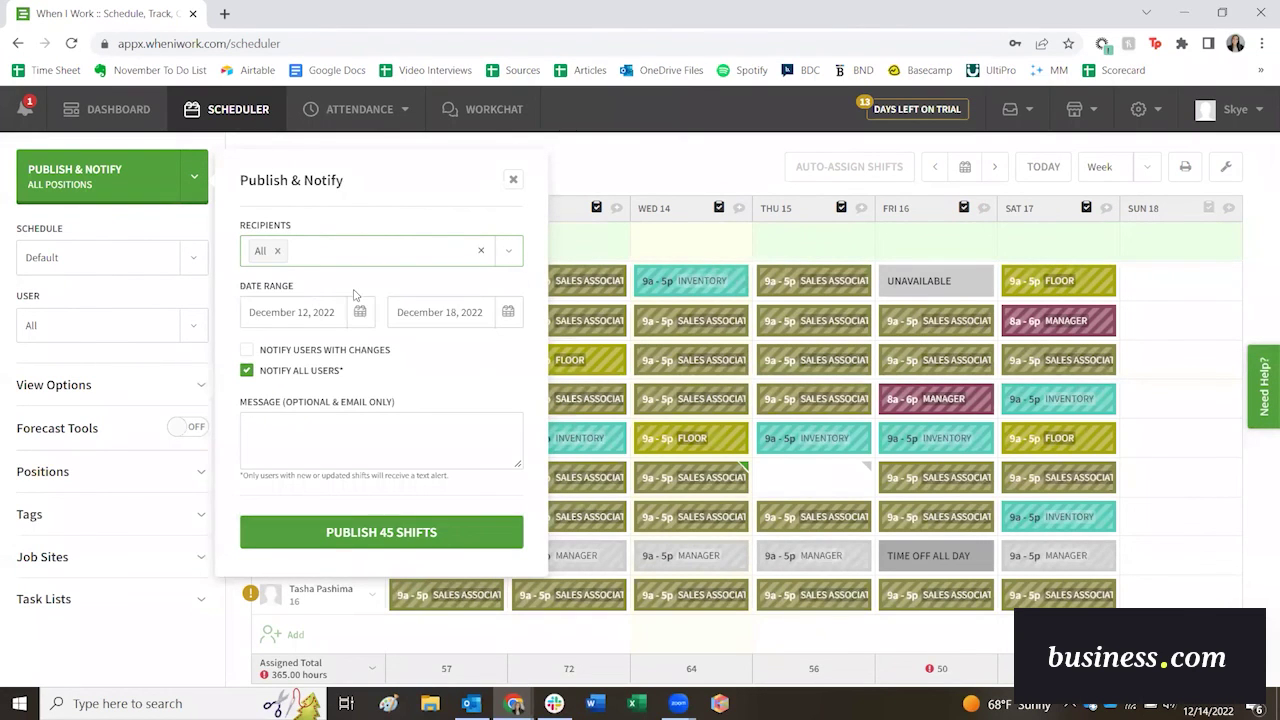